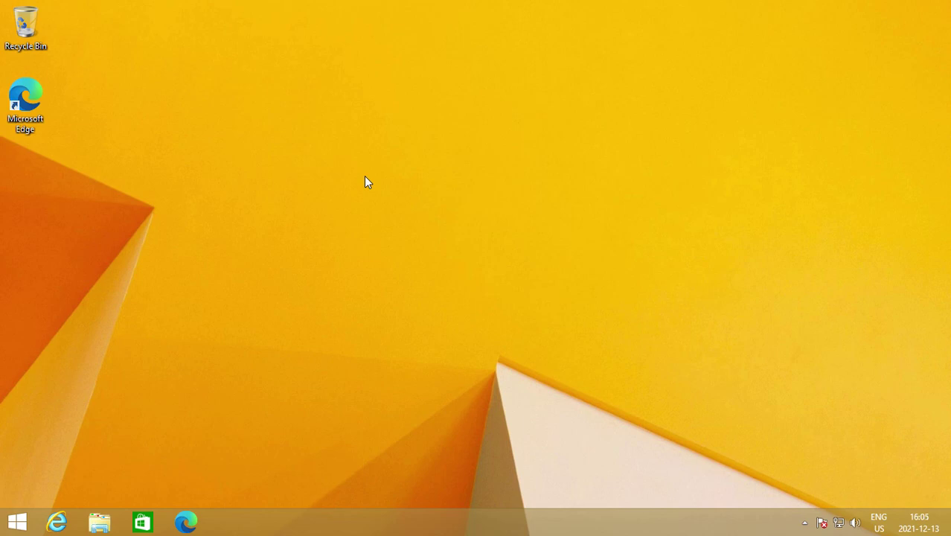
Open the desktop's personalization settings and apply the High Contrast White theme
right_click(365, 177)
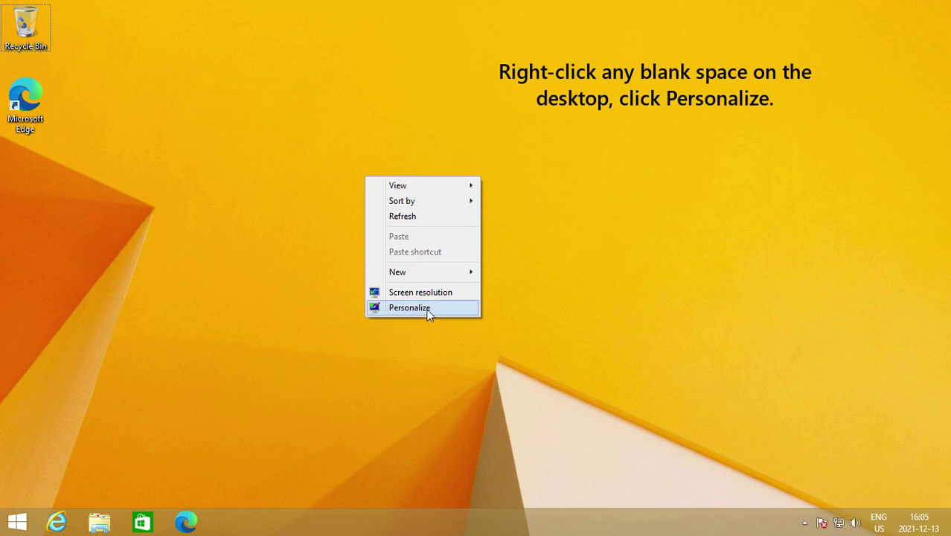
click(451, 311)
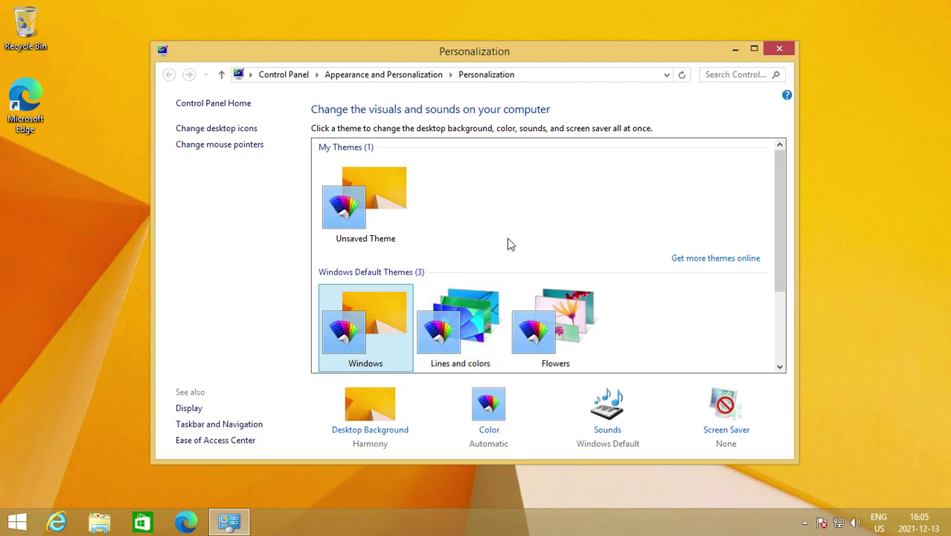
scroll(778, 260, down, 3)
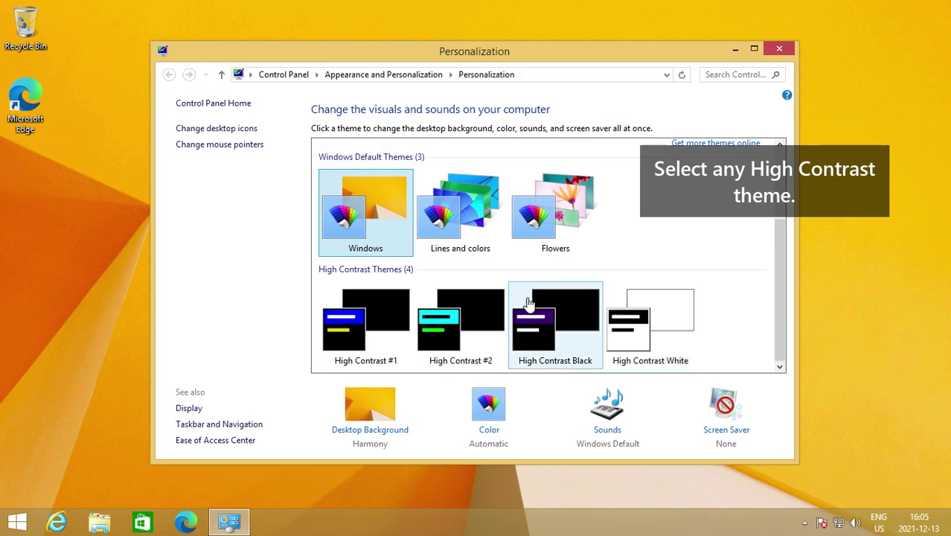
click(662, 333)
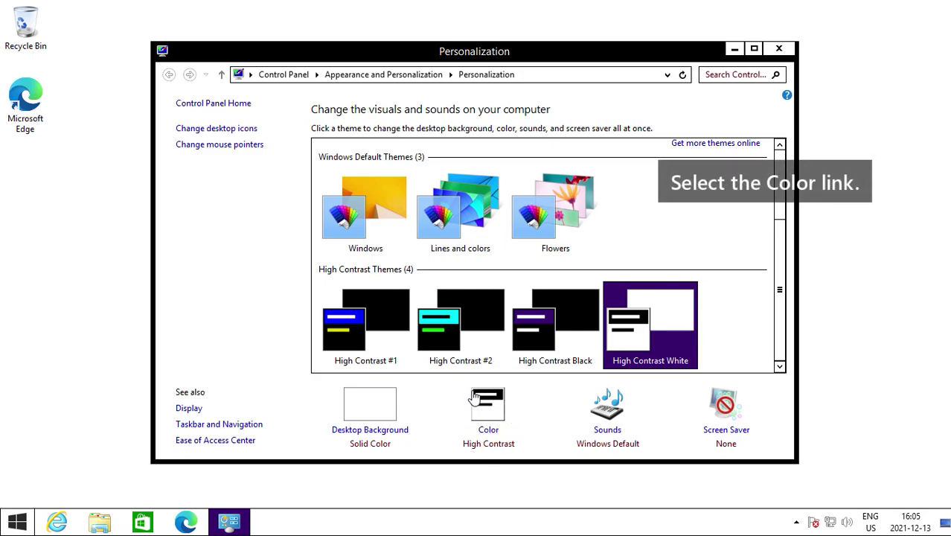
Open the theme's Color and Appearance settings and move that window aside to free part of the desktop
click(488, 430)
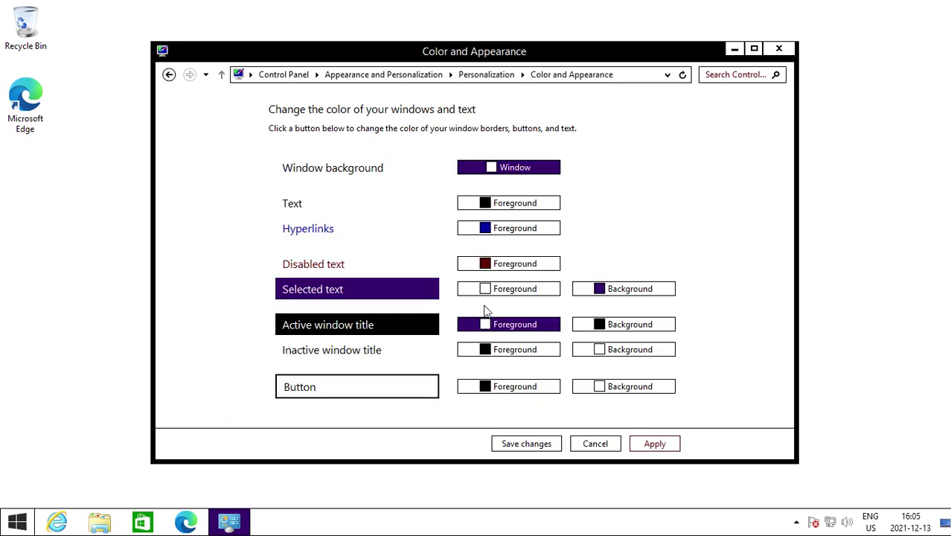
drag(410, 55, 270, 33)
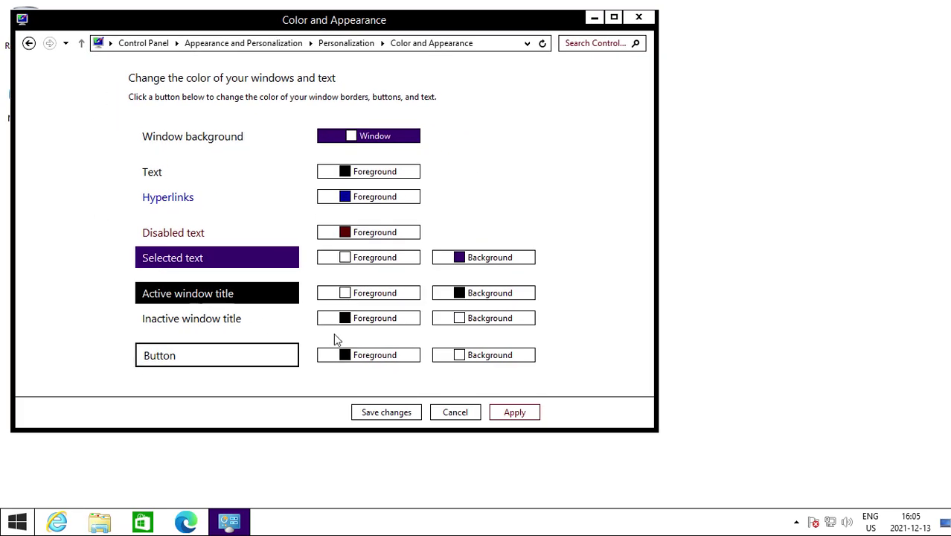
Open a second Personalization window beside the Color and Appearance window and apply the default Windows theme
right_click(730, 183)
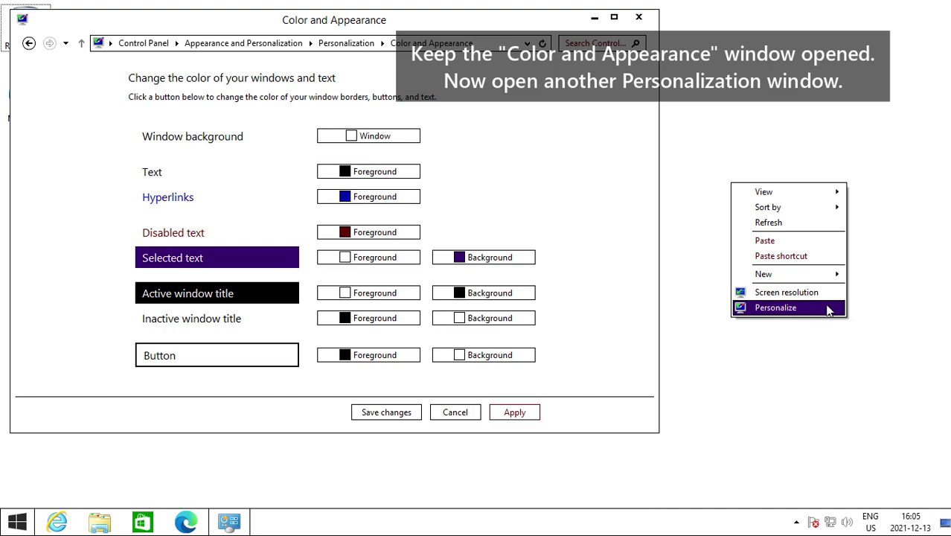
click(775, 307)
drag(368, 48, 634, 95)
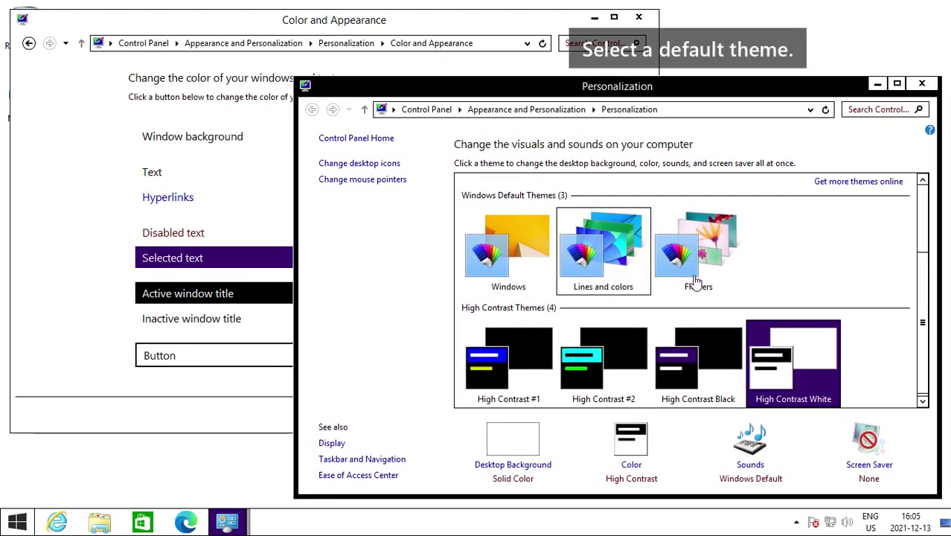
click(473, 245)
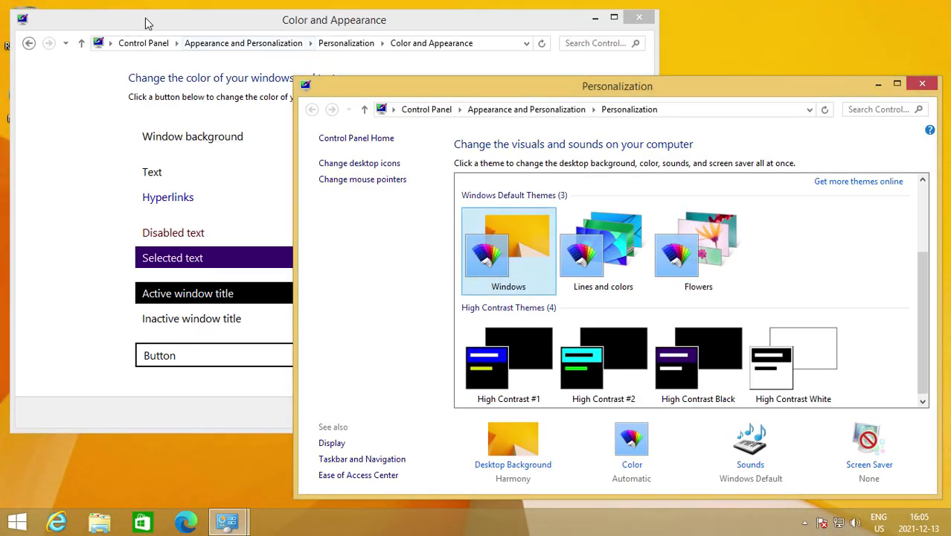
Save the changes in the previously opened Color and Appearance window
click(47, 212)
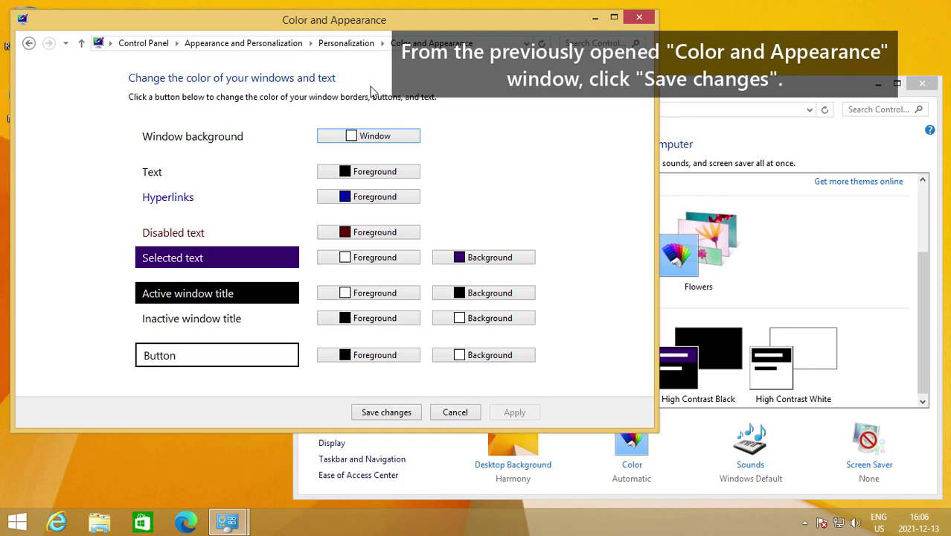
click(392, 414)
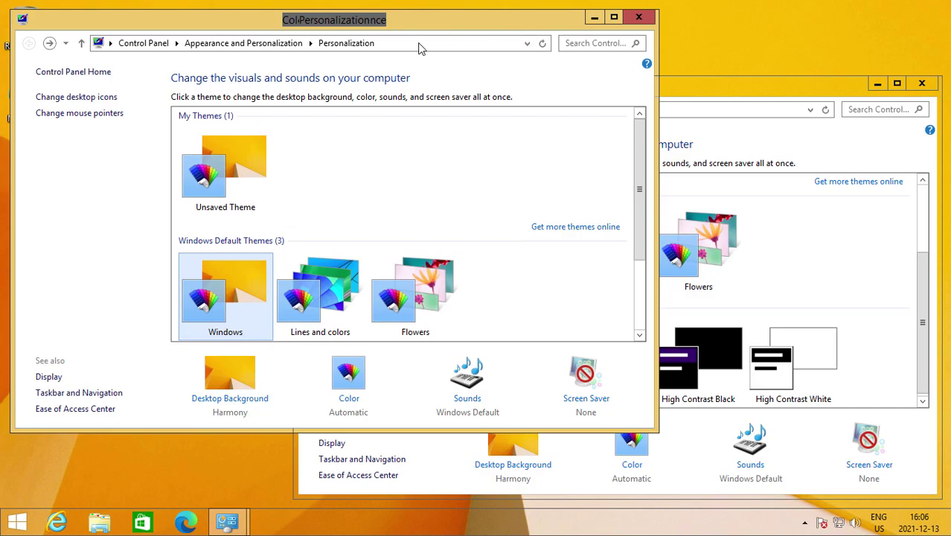
Move the Personalization and This PC windows around the desktop to test their borders
drag(487, 25, 509, 29)
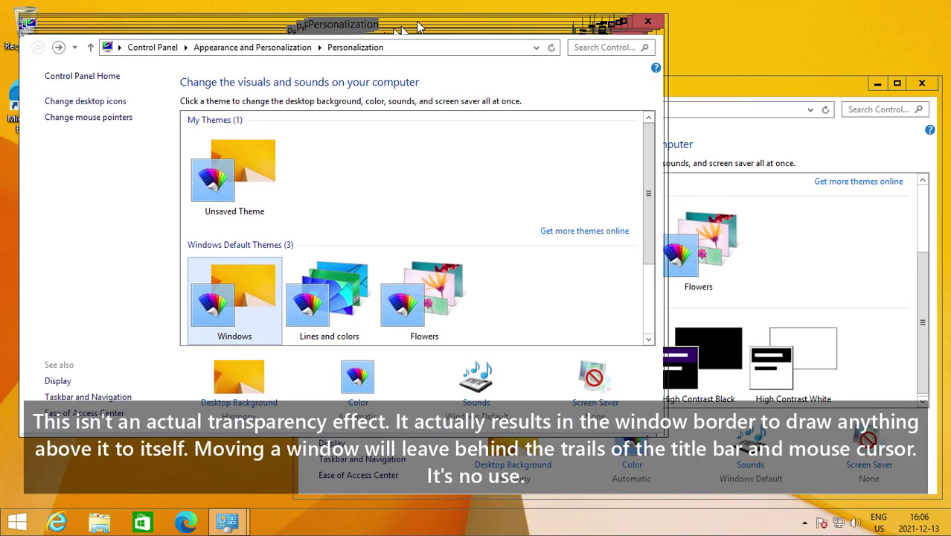
drag(381, 28, 197, 186)
drag(245, 138, 317, 104)
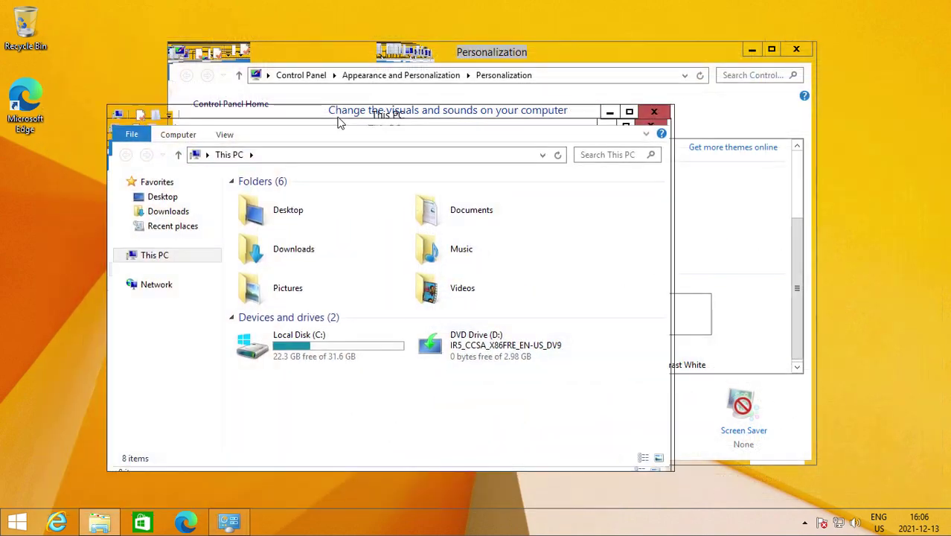
Maximize the This PC window and restore it, twice in a row
click(609, 99)
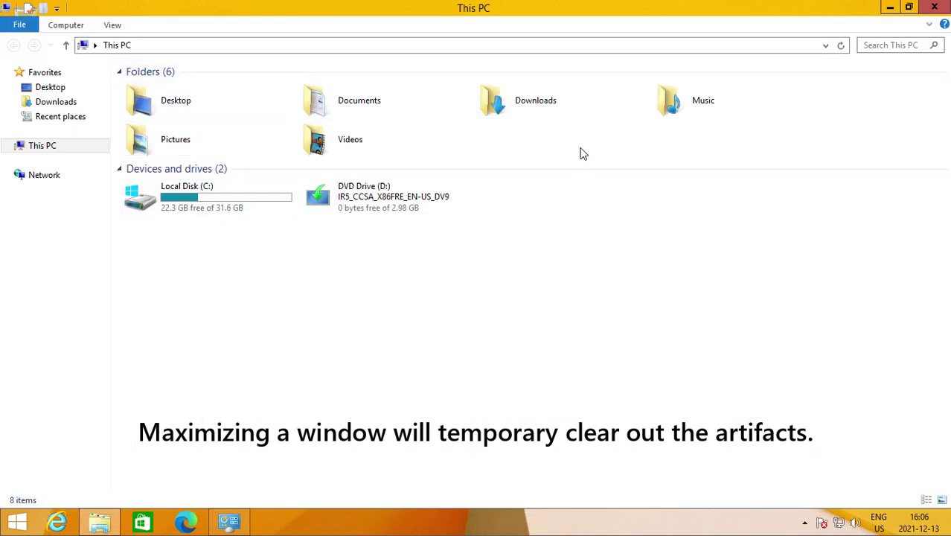
click(908, 6)
click(608, 100)
click(898, 11)
Move the This PC window, then refresh its contents while it is maximized and restore it
drag(487, 119, 604, 75)
click(726, 57)
right_click(387, 318)
click(333, 355)
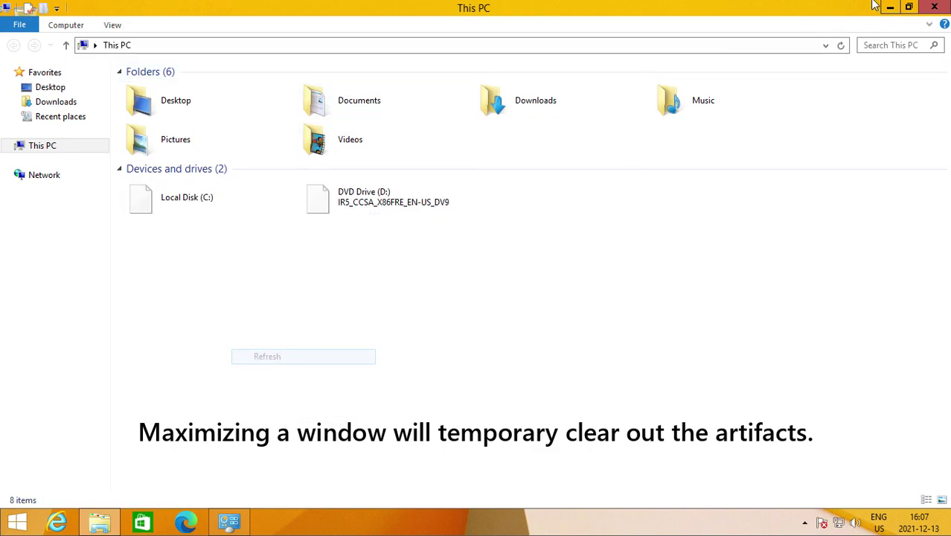
click(909, 9)
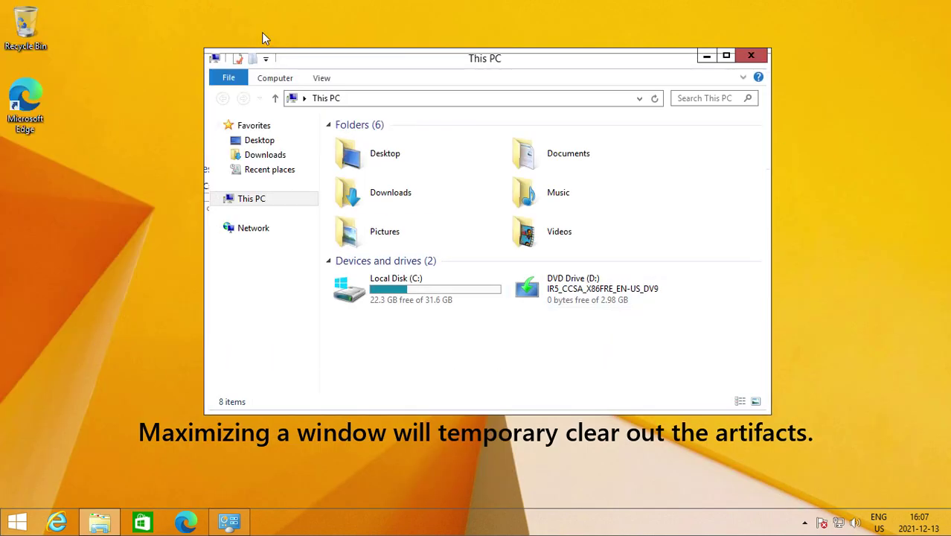
Select Local Disk (C:), then move the This PC window and resize it smaller and larger again
click(402, 287)
drag(634, 67, 462, 48)
drag(598, 397, 142, 196)
drag(63, 80, 622, 374)
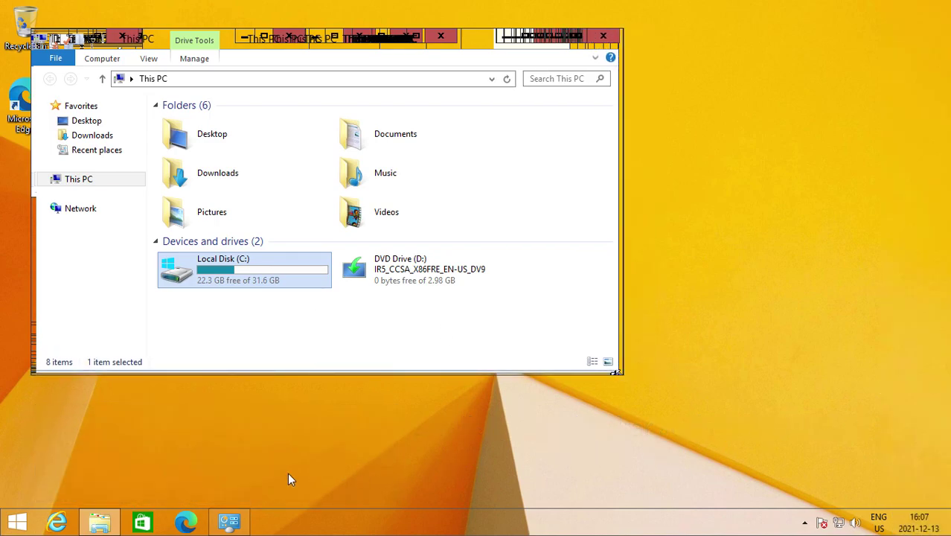
Minimize the This PC window and refresh the desktop
click(556, 33)
right_click(158, 263)
click(216, 302)
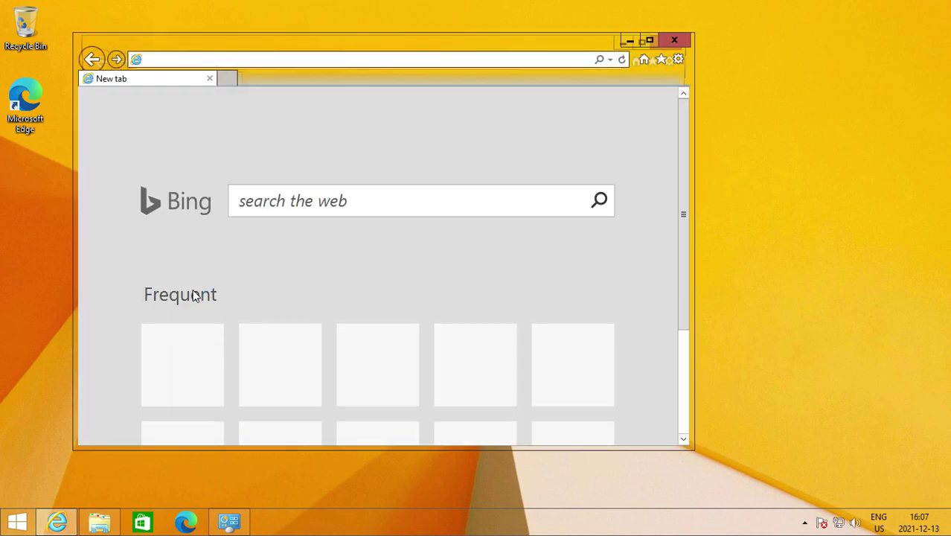
Display Internet Explorer's toolbar options and dismiss them, twice
right_click(616, 79)
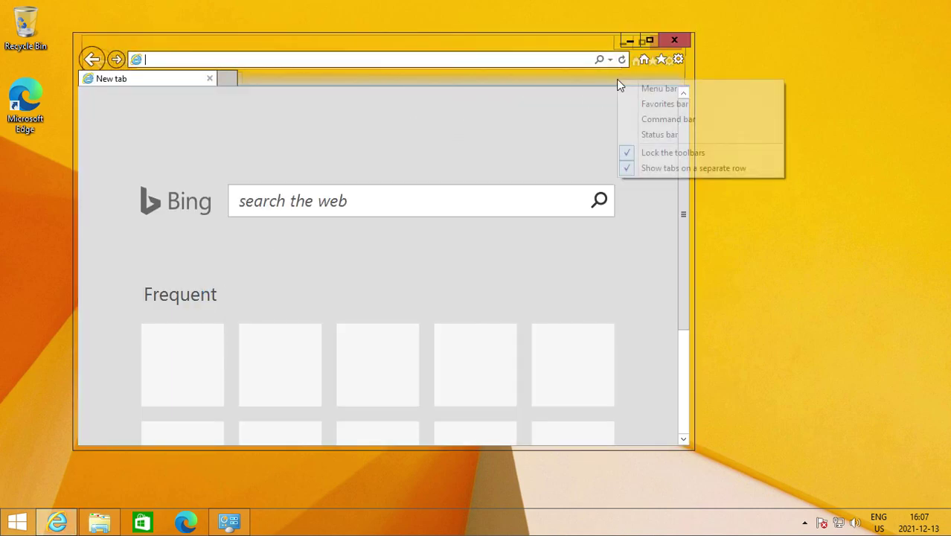
click(419, 132)
right_click(573, 75)
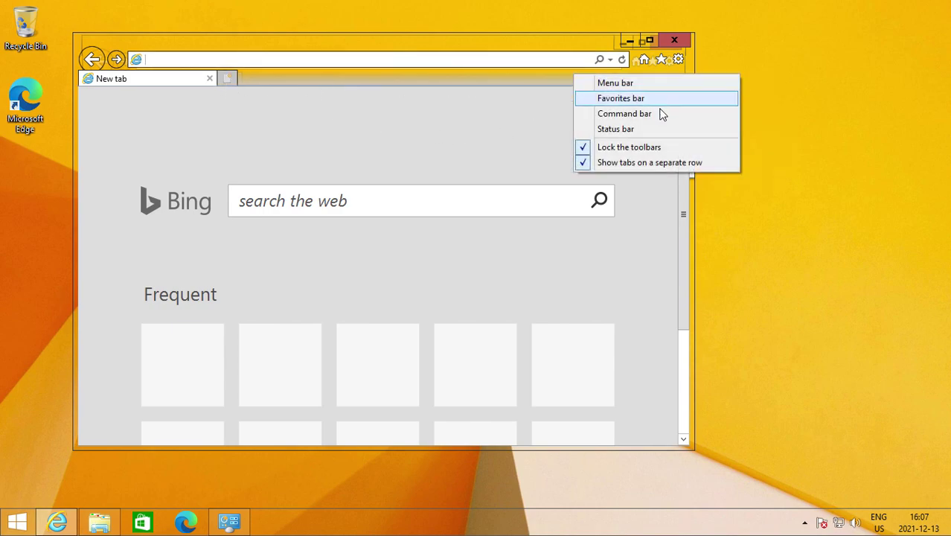
click(370, 118)
Open a series of additional new tabs in Internet Explorer until they fill the tab row
click(227, 78)
click(370, 79)
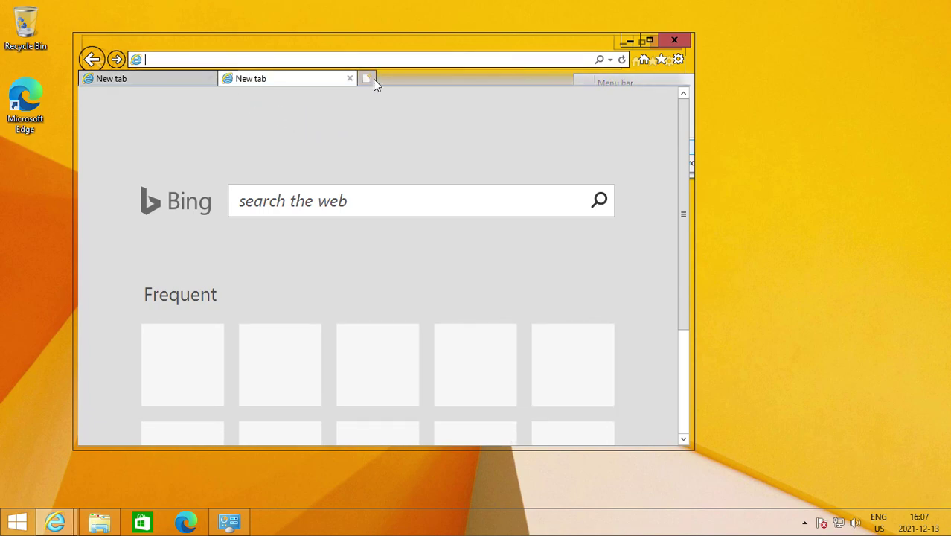
click(496, 78)
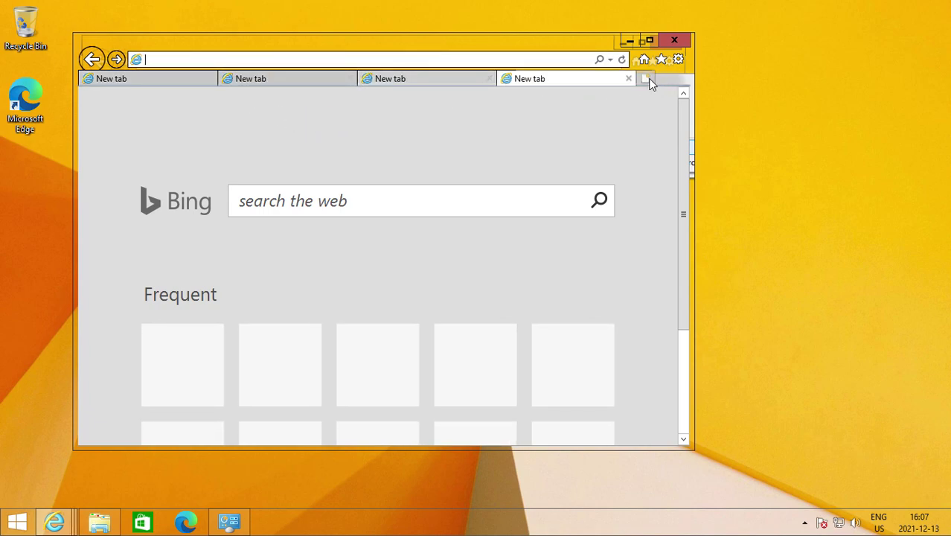
key(ctrl+t)
key(ctrl+t)
key(ctrl+t)
key(ctrl+t)
key(ctrl+t)
key(ctrl+t)
key(ctrl+t)
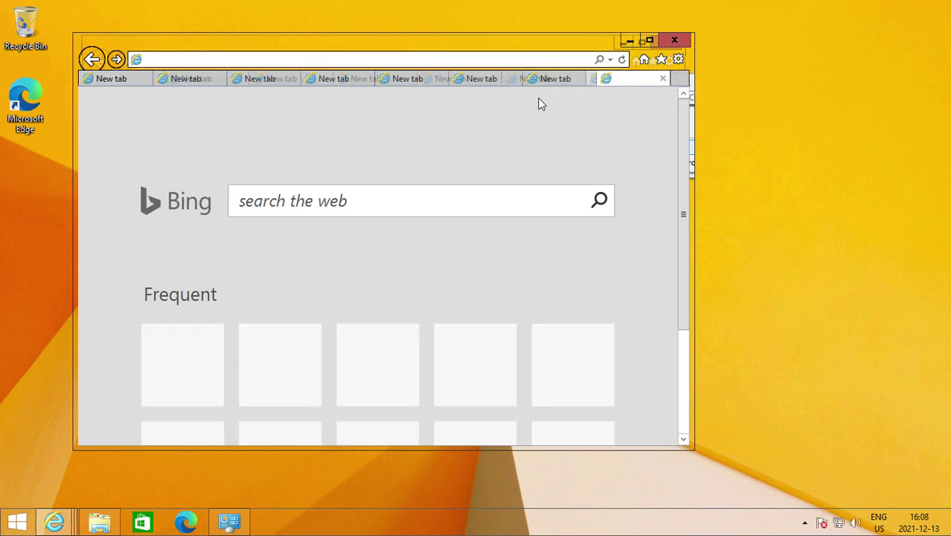
Close the extra Internet Explorer tabs one after another
click(662, 78)
key(ctrl+w)
key(ctrl+w)
key(ctrl+w)
key(ctrl+w)
key(ctrl+w)
key(ctrl+w)
key(ctrl+w)
key(ctrl+w)
key(ctrl+w)
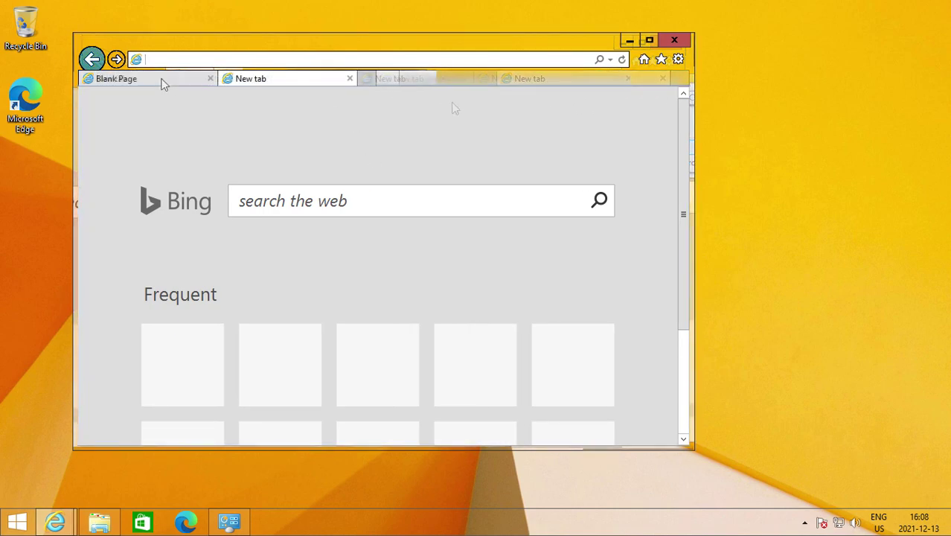
Turn off showing tabs on a separate row in Internet Explorer and move its window
click(679, 61)
click(273, 130)
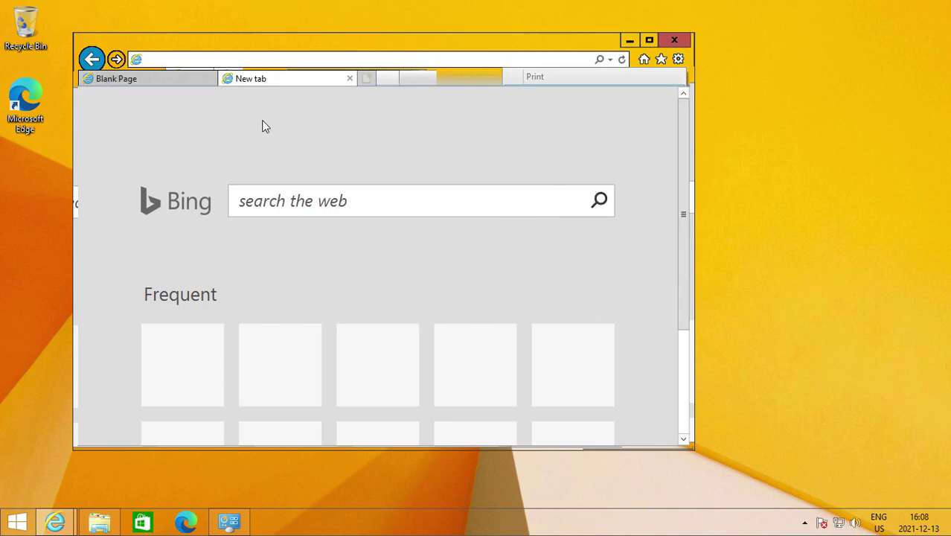
right_click(572, 84)
click(633, 171)
drag(451, 71, 544, 57)
Toggle Internet Explorer's Lock the toolbars option off and back on
right_click(656, 62)
click(718, 130)
right_click(559, 61)
click(609, 128)
Show the Internet Explorer tabs on a separate row again and open another new tab
right_click(593, 48)
click(638, 134)
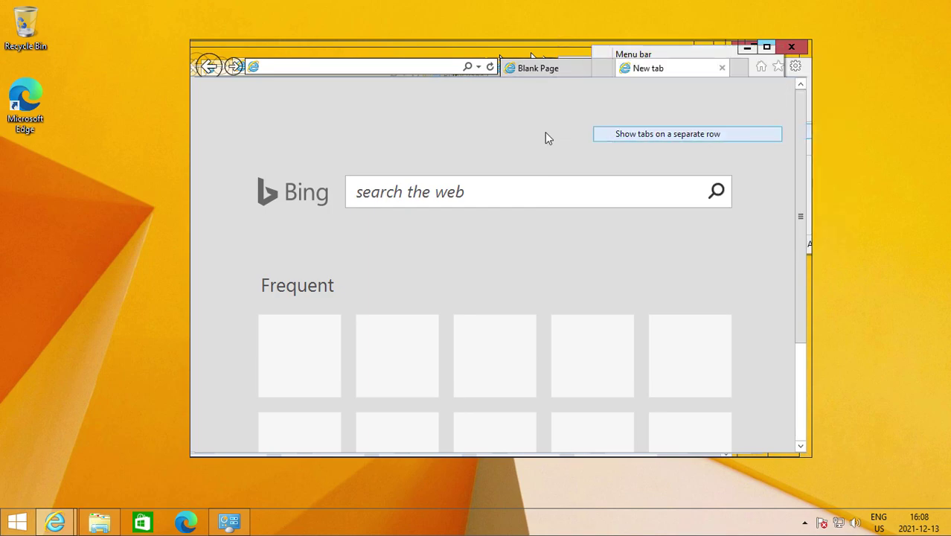
click(483, 85)
Move the Internet Explorer window around the desktop and maximize it
drag(585, 53, 567, 69)
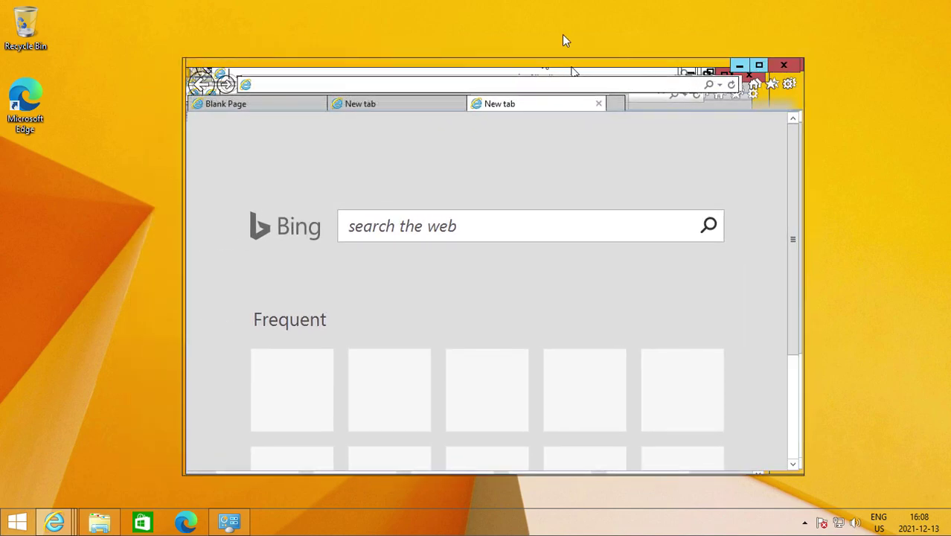
mouse_move(573, 71)
mouse_down()
mouse_move(511, 68)
mouse_move(570, 70)
mouse_up()
click(421, 226)
click(429, 198)
click(755, 66)
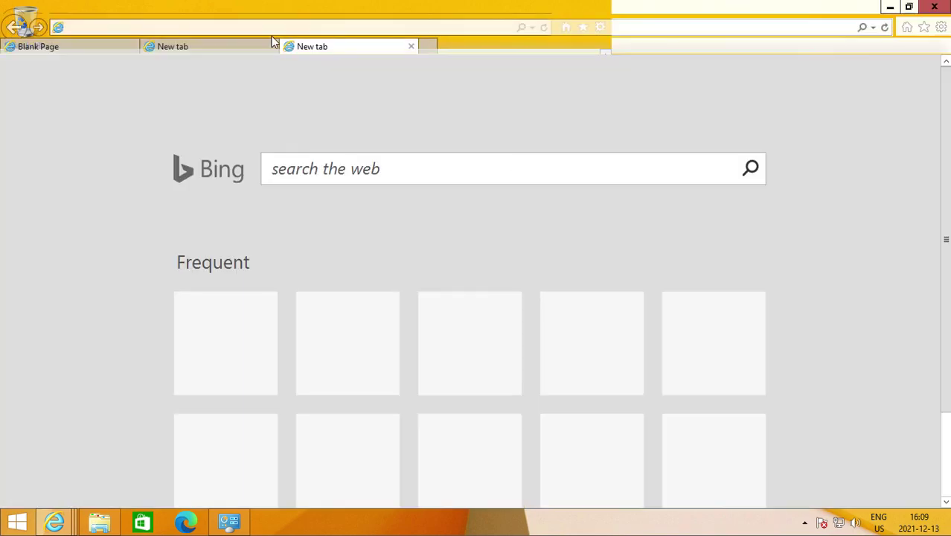
Show the menu bar, Favorites bar and Command bar in Internet Explorer
right_click(648, 56)
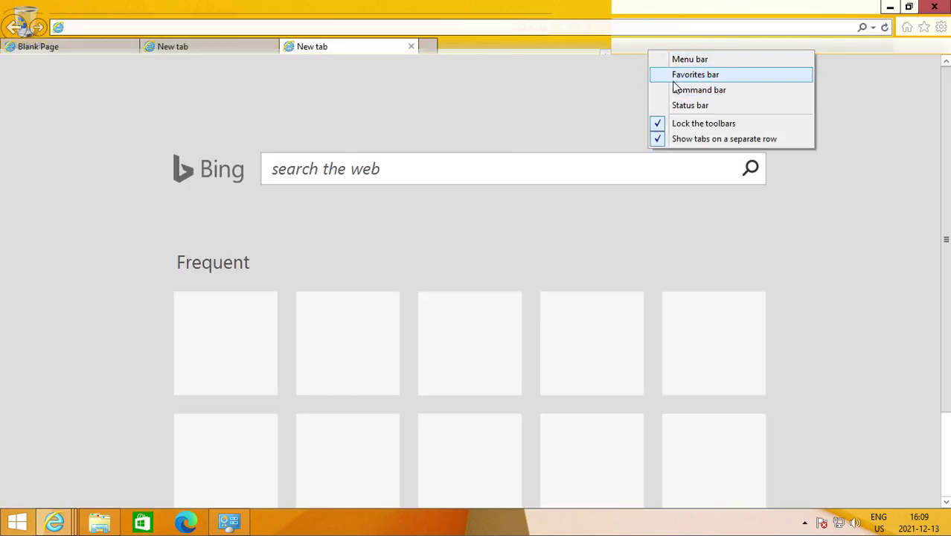
click(662, 63)
right_click(620, 44)
click(639, 66)
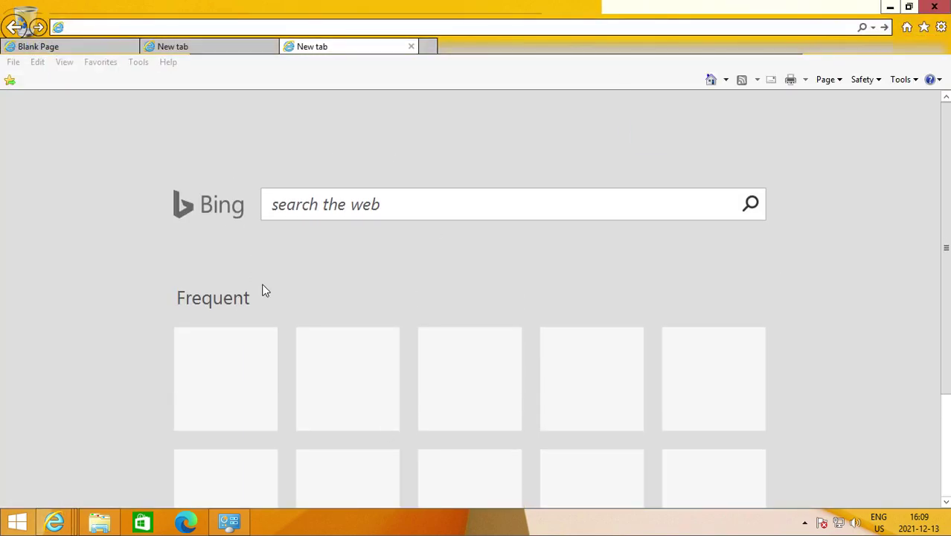
Switch from the Internet Explorer New tab window to This PC and move the This PC window over it
mouse_move(55, 522)
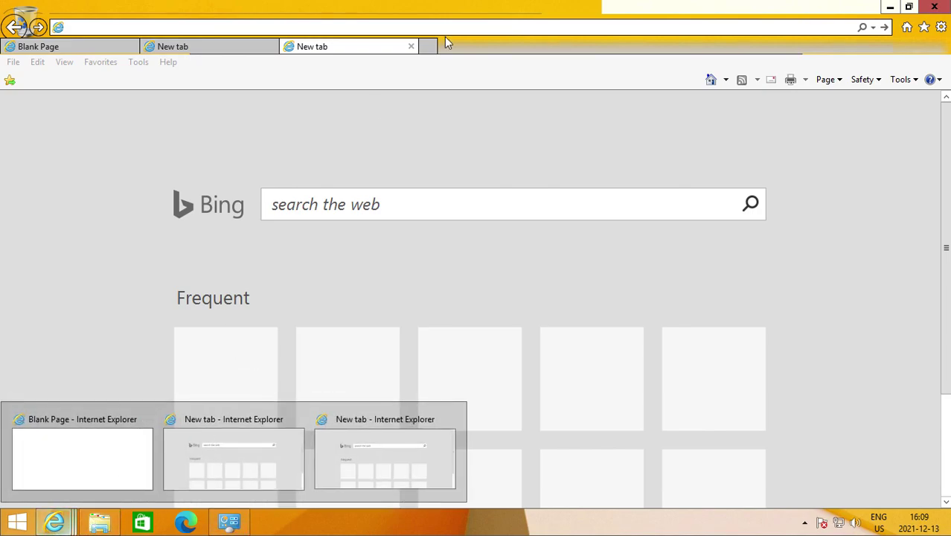
click(382, 455)
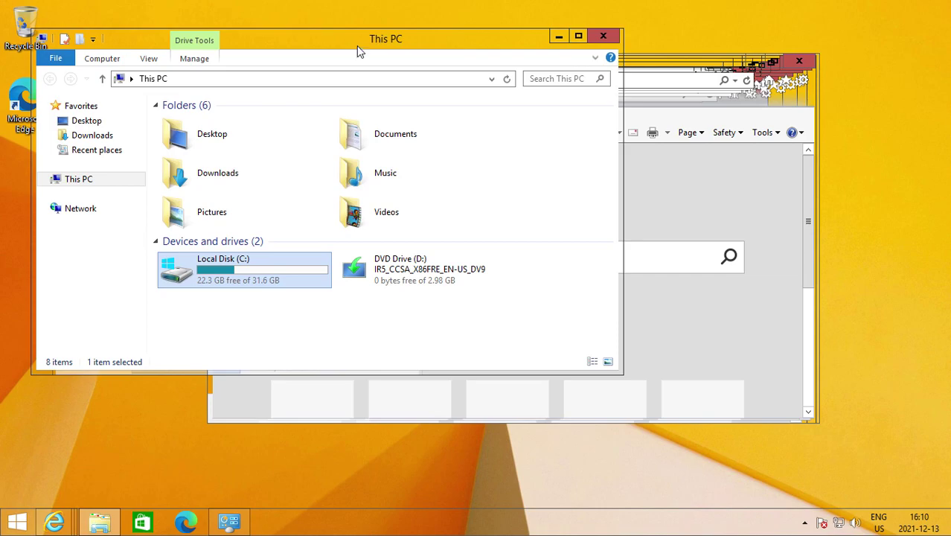
drag(357, 46, 378, 93)
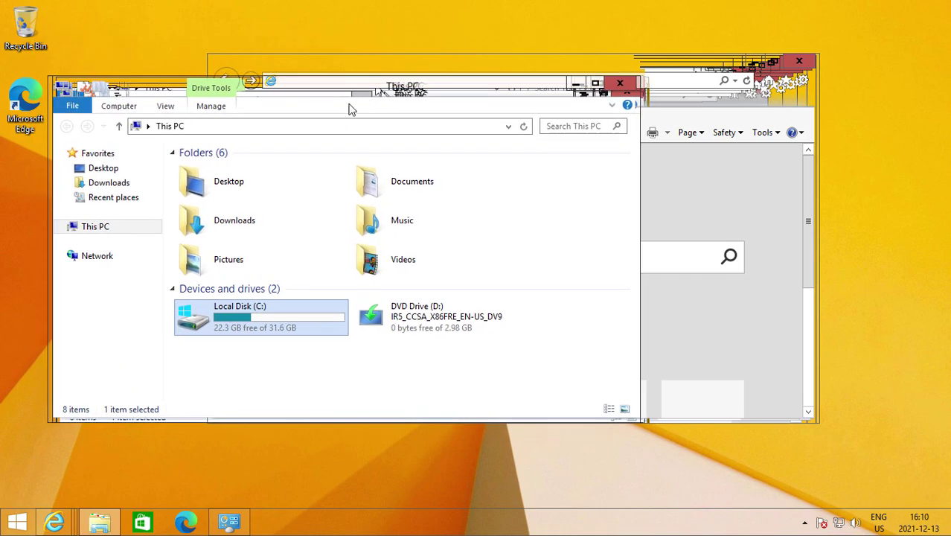
Open the Start screen, scroll through its tiles and return to the desktop
click(17, 520)
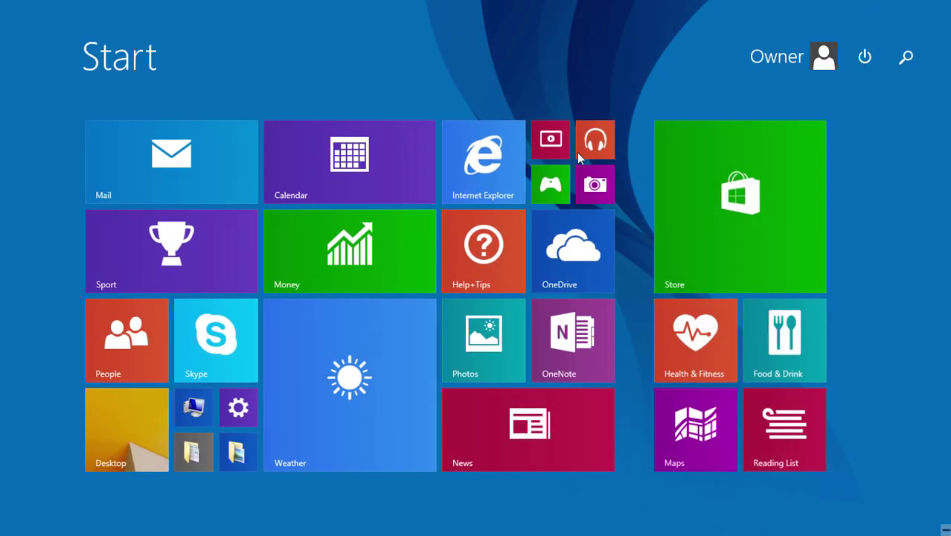
scroll(52, 391, down, 1)
scroll(52, 390, up, 1)
click(106, 417)
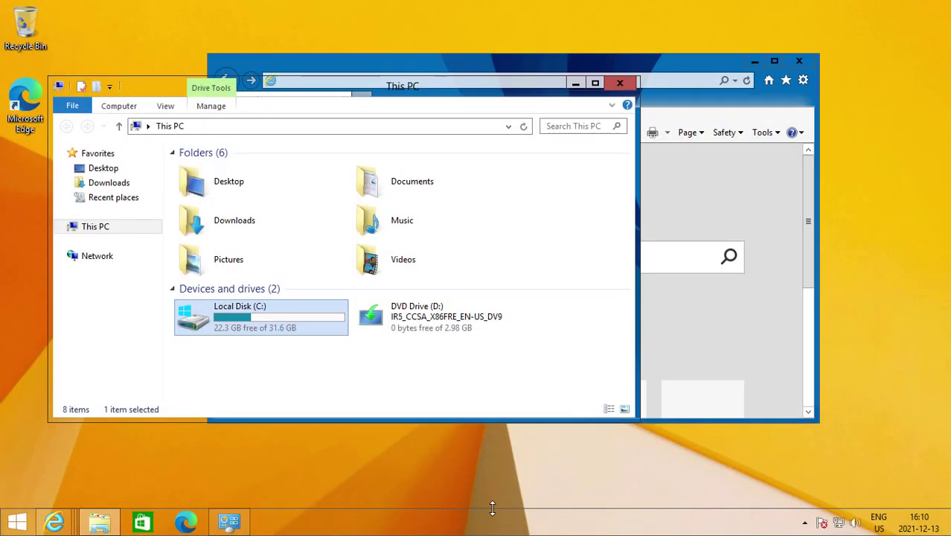
Open the Start screen, return to the desktop and maximize the Internet Explorer window
key(super)
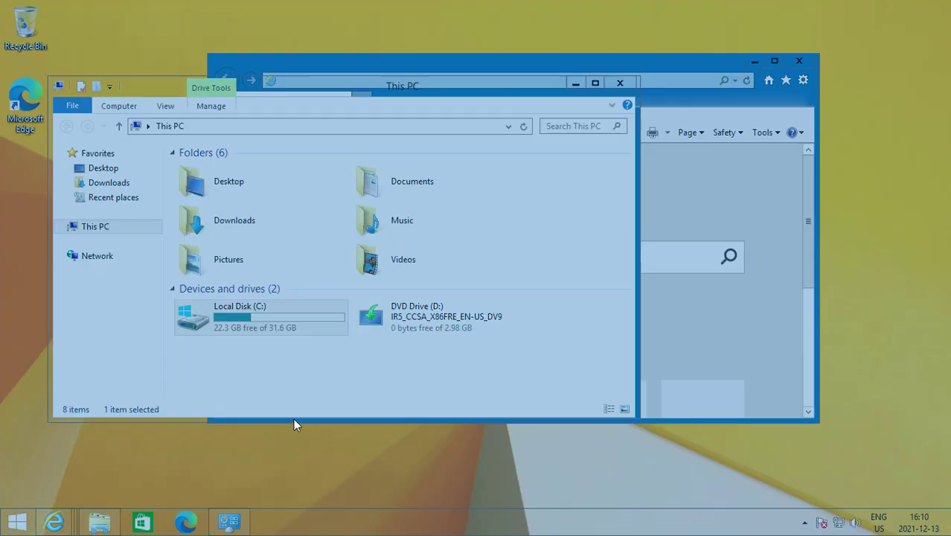
click(277, 395)
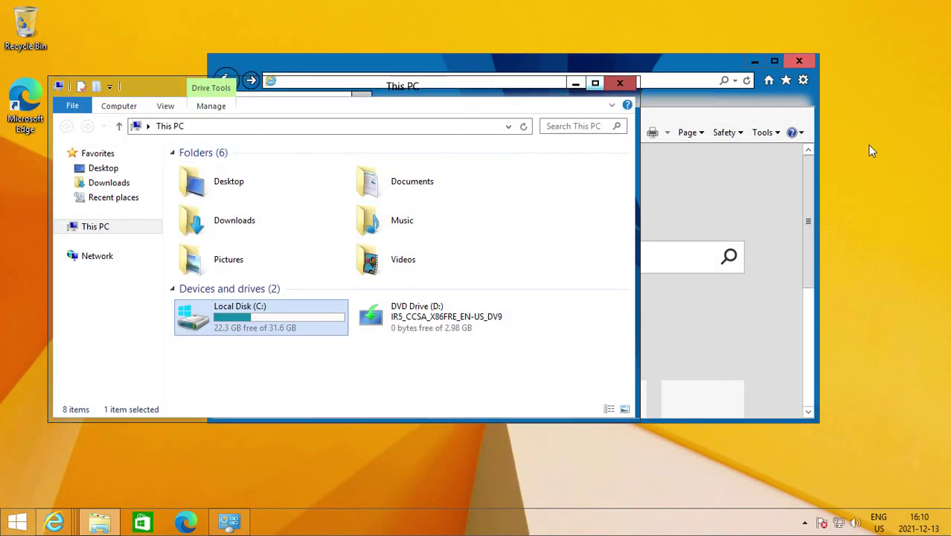
click(774, 61)
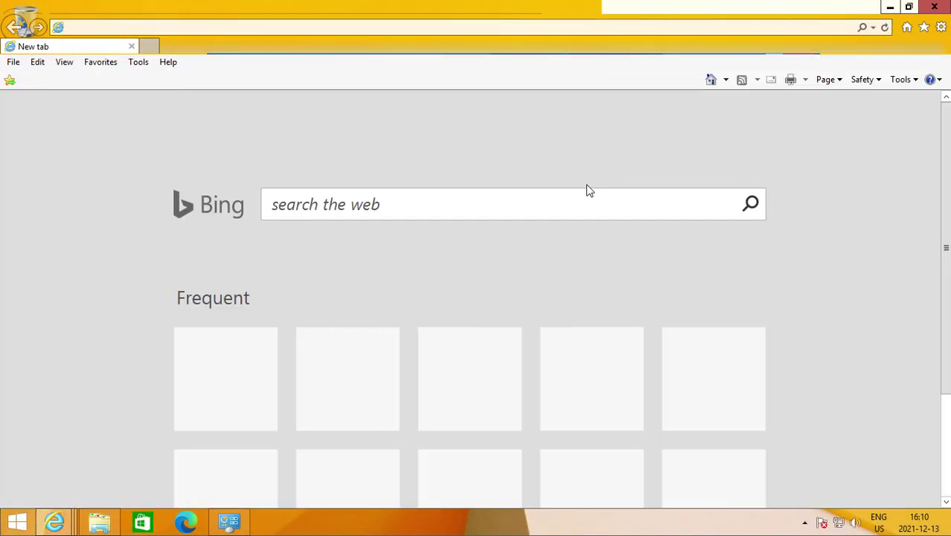
Open the charms Search pane over Internet Explorer, dismiss it and restore the maximized window to a floating one on the desktop
mouse_move(935, 253)
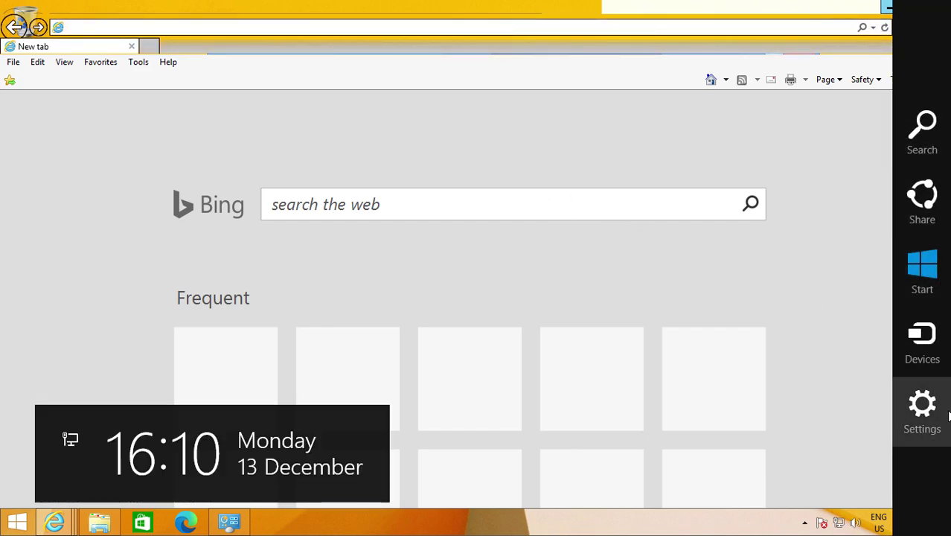
click(922, 132)
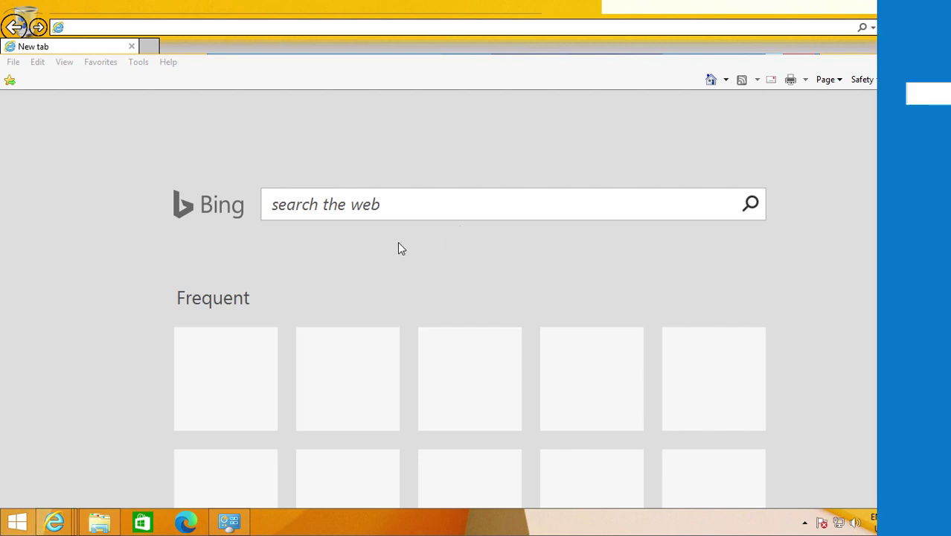
click(508, 110)
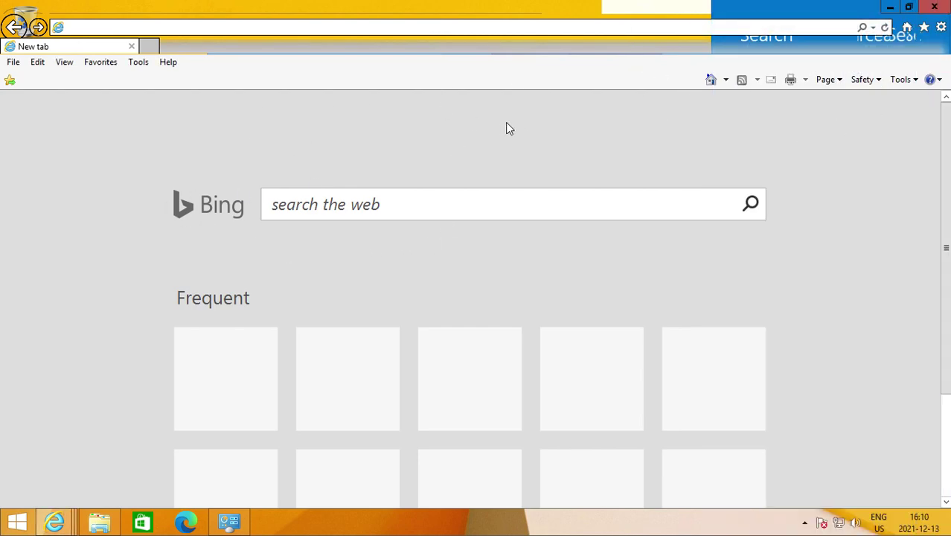
drag(421, 19, 492, 133)
Examine the clock and calendar flyout and the hidden notification icons over the Internet Explorer window
click(918, 521)
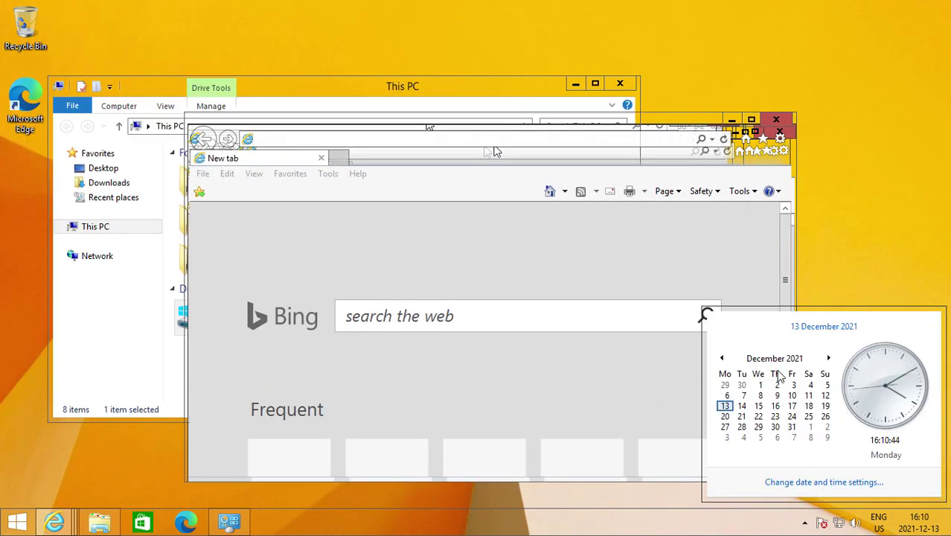
click(850, 533)
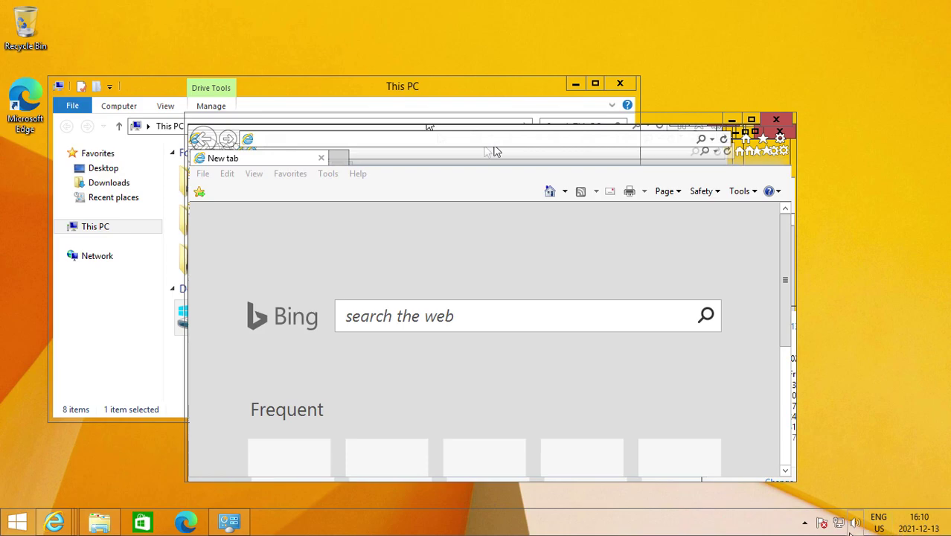
click(804, 523)
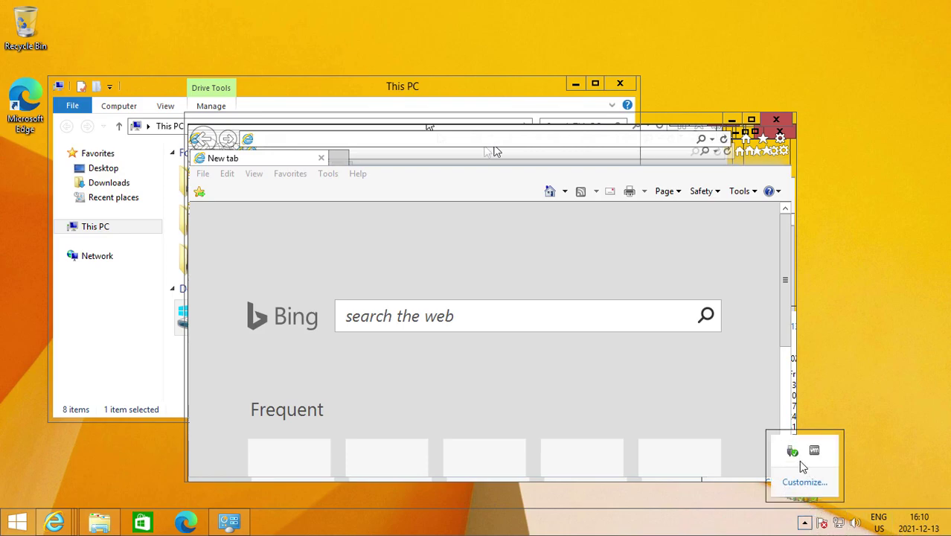
Dock the taskbar along the right and top edges of the screen and return it to the bottom edge
drag(820, 522, 914, 448)
drag(852, 442, 935, 481)
drag(867, 424, 915, 468)
drag(856, 424, 911, 439)
click(923, 428)
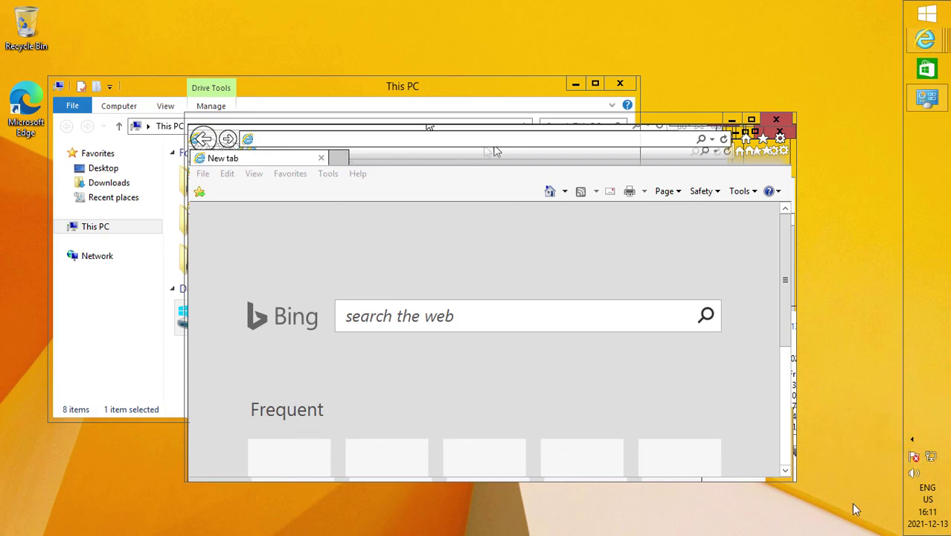
drag(856, 509, 698, 528)
right_click(656, 530)
drag(471, 521, 376, 6)
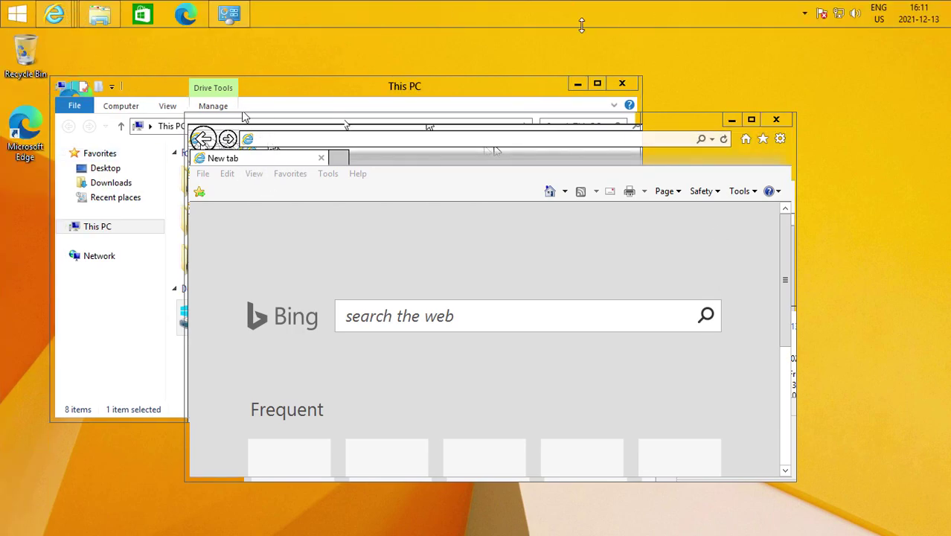
drag(744, 116, 477, 520)
Move the This PC window partly off the desktop's left edge, refresh the desktop repeatedly and move the window back into view
drag(166, 93, 96, 118)
right_click(70, 64)
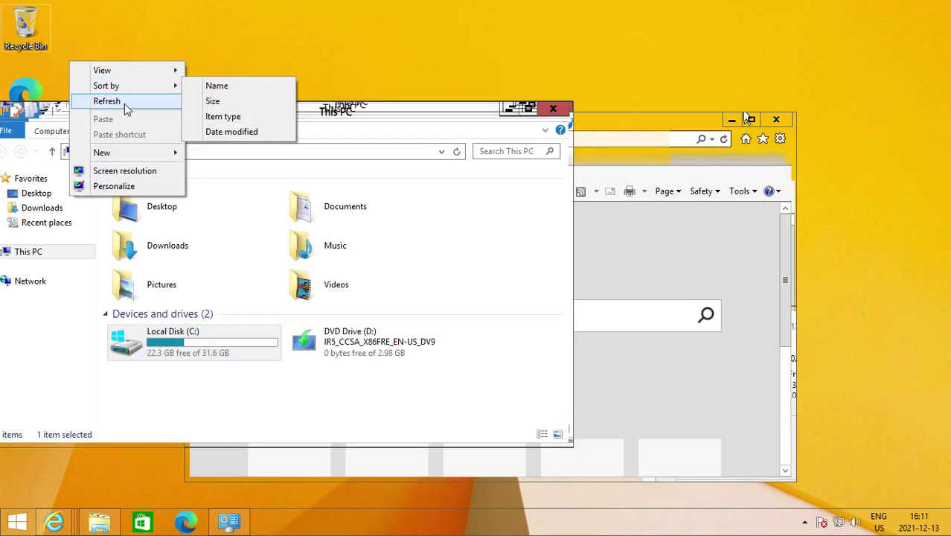
click(123, 101)
right_click(193, 60)
click(261, 102)
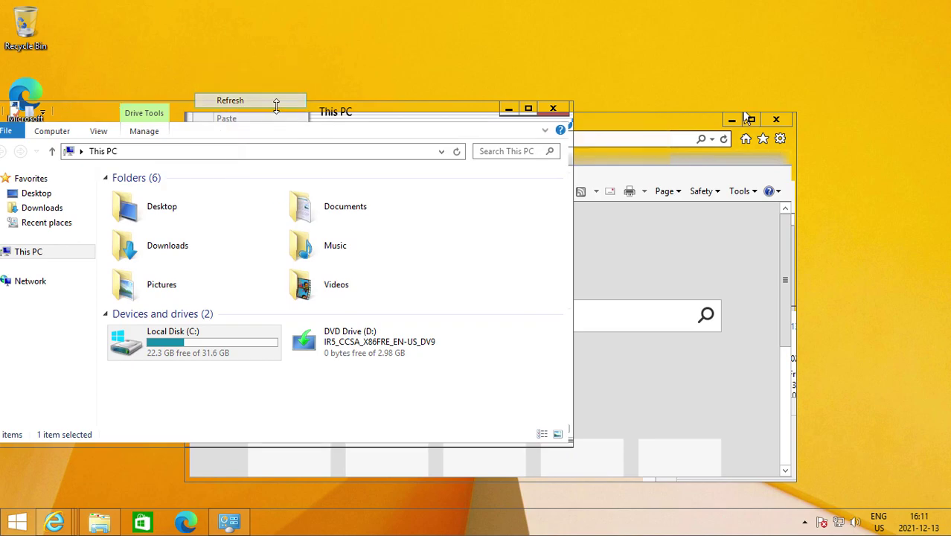
right_click(268, 72)
right_click(186, 43)
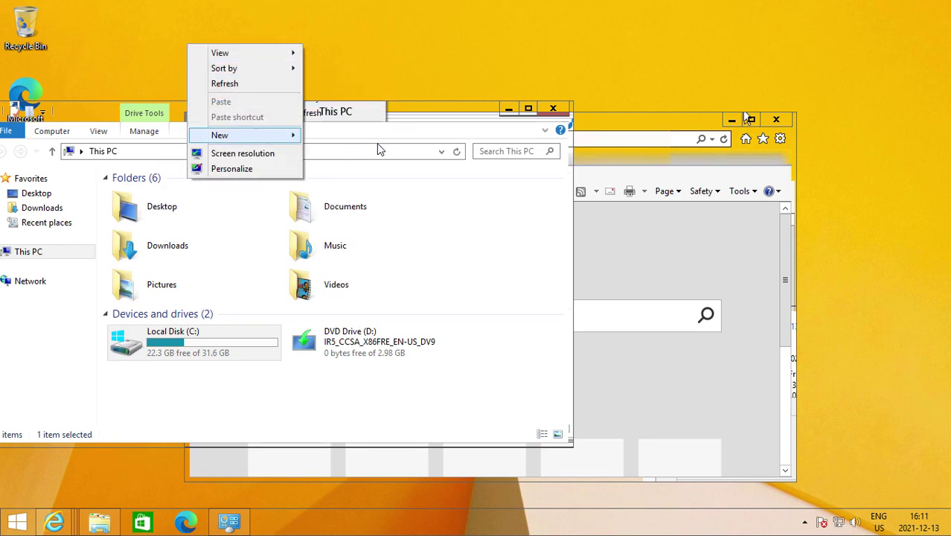
click(219, 84)
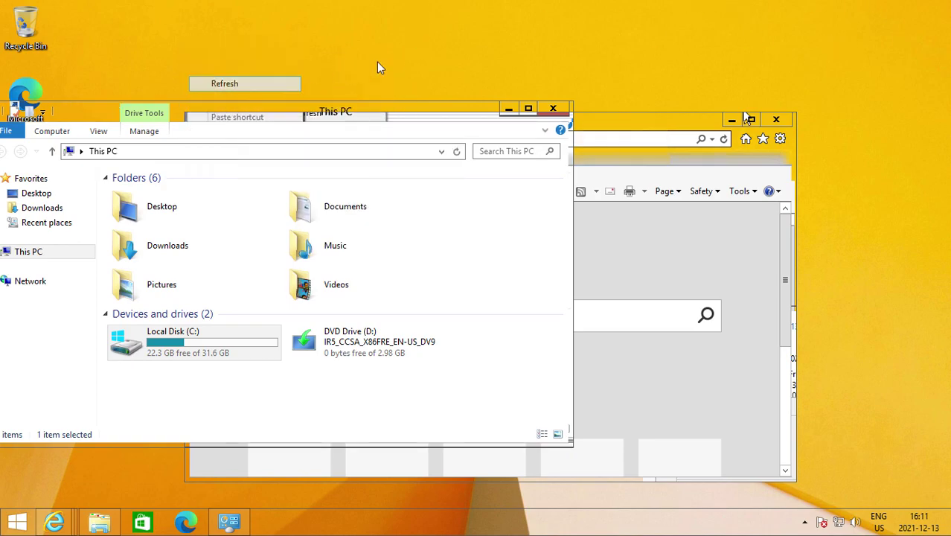
drag(330, 115, 422, 142)
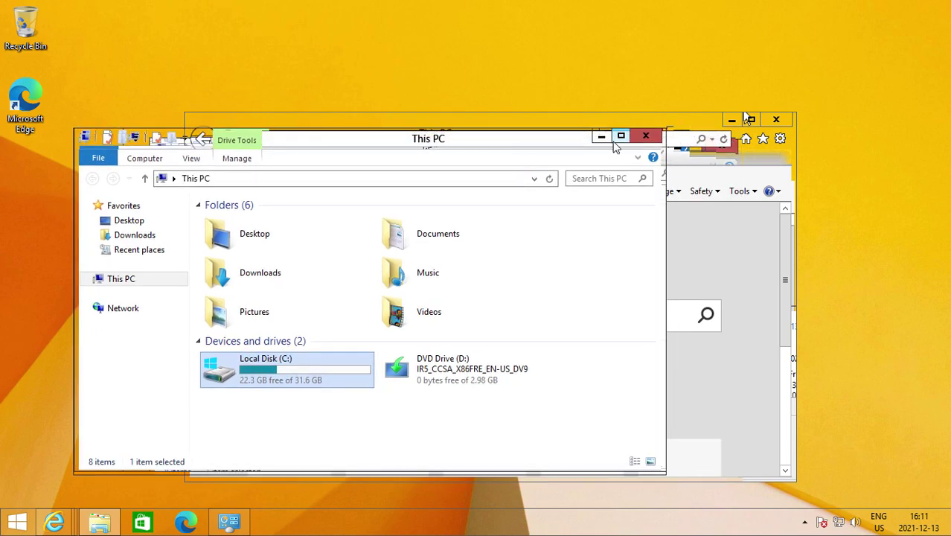
Search everywhere for "notepad" and open Notepad
click(186, 523)
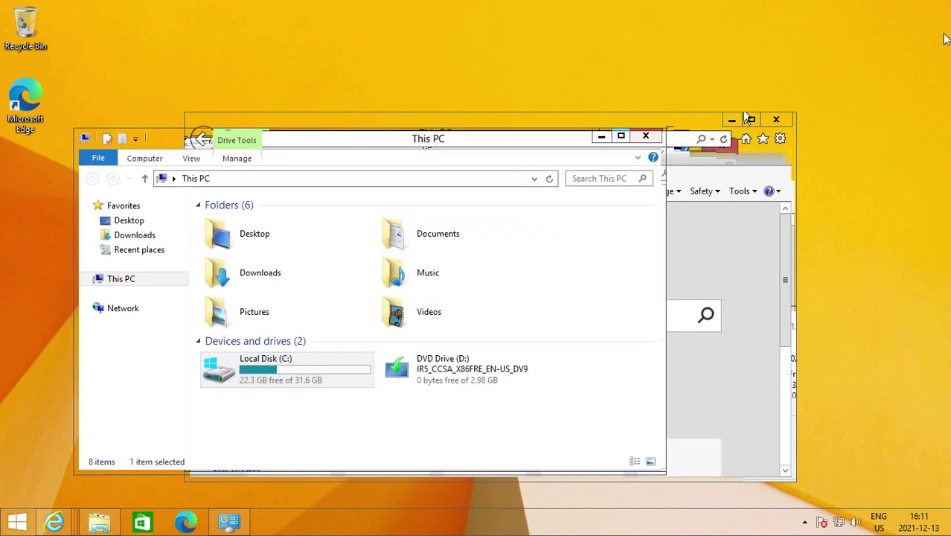
click(921, 123)
text(notepad)
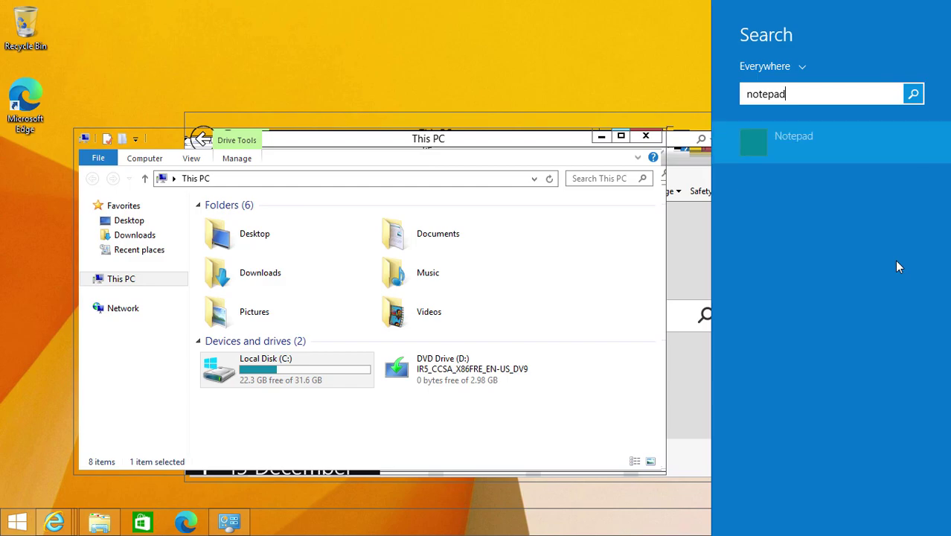
click(846, 149)
Rearrange the Notepad, Internet Explorer and This PC windows so they overlap, with This PC in front
drag(500, 130, 598, 135)
drag(322, 123, 334, 63)
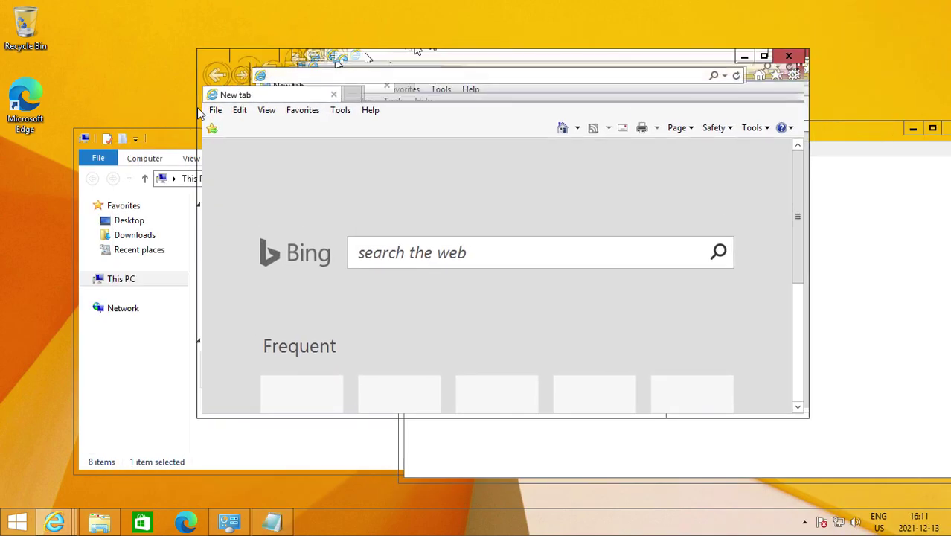
drag(168, 138, 113, 102)
drag(662, 59, 613, 63)
drag(862, 133, 747, 101)
click(111, 101)
drag(351, 100, 394, 146)
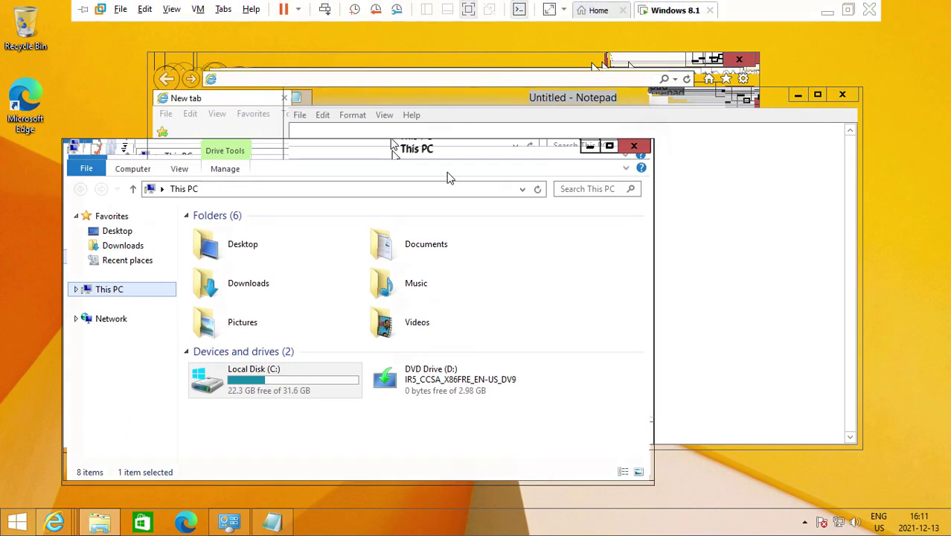
Switch back and forth between the Start screen and the desktop several times, ending on the desktop
key(super)
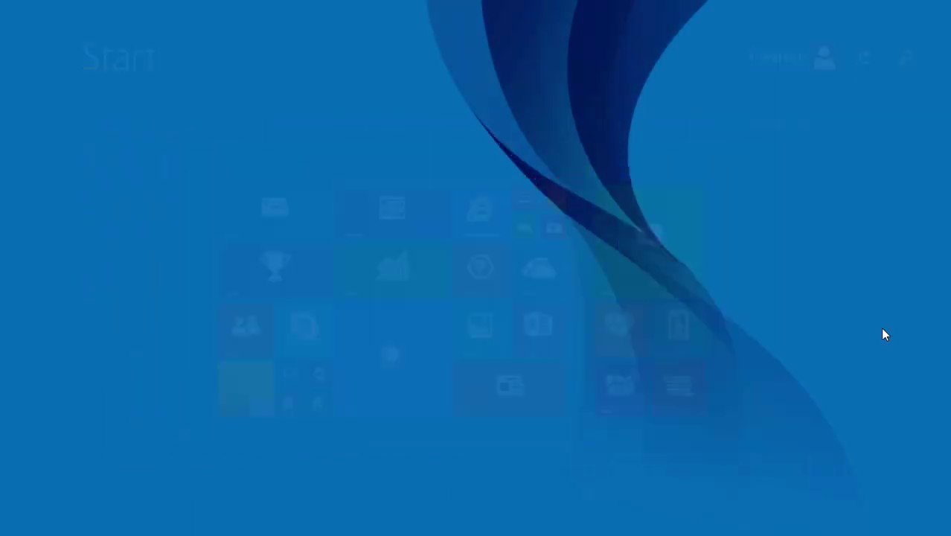
key(super)
key(super)
key(super)
key(super)
key(super)
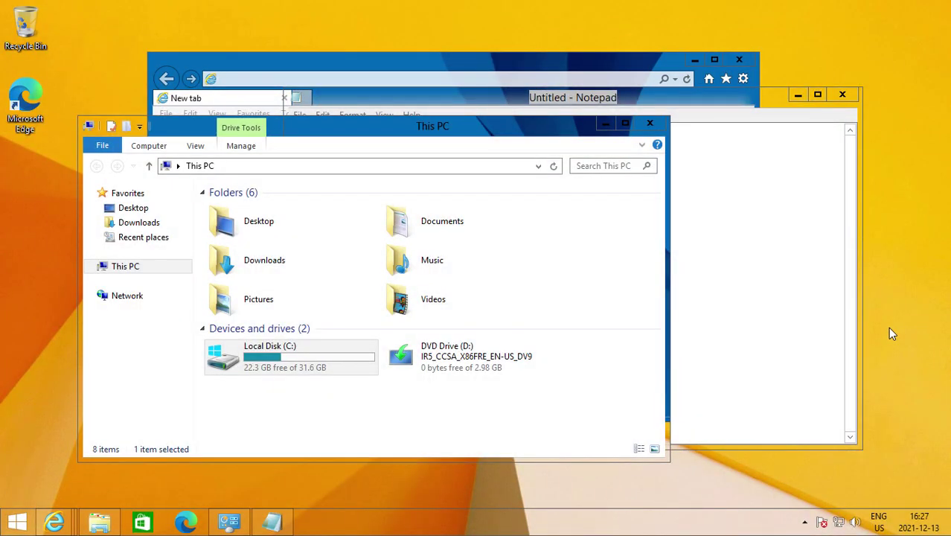
Lock the computer from the security options screen and sign back in to the desktop
key(ctrl+alt+Delete)
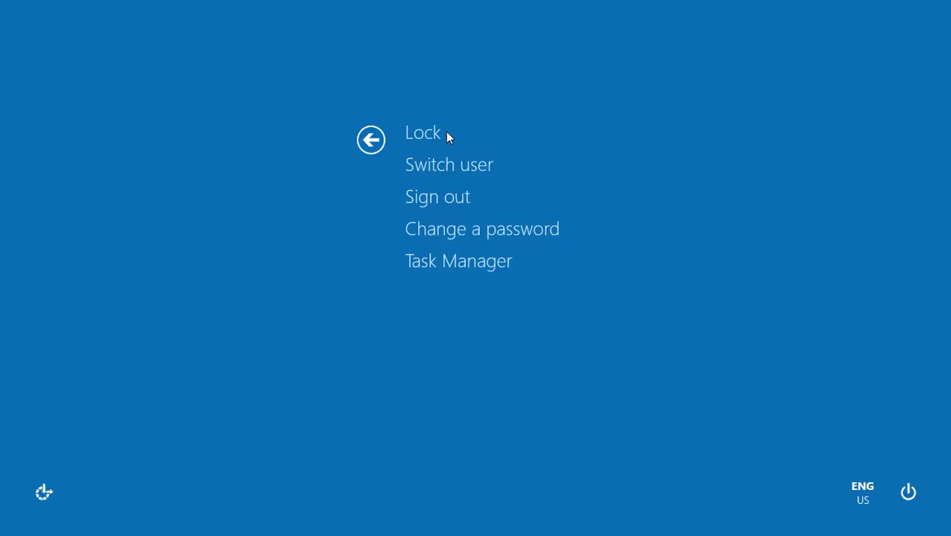
click(421, 133)
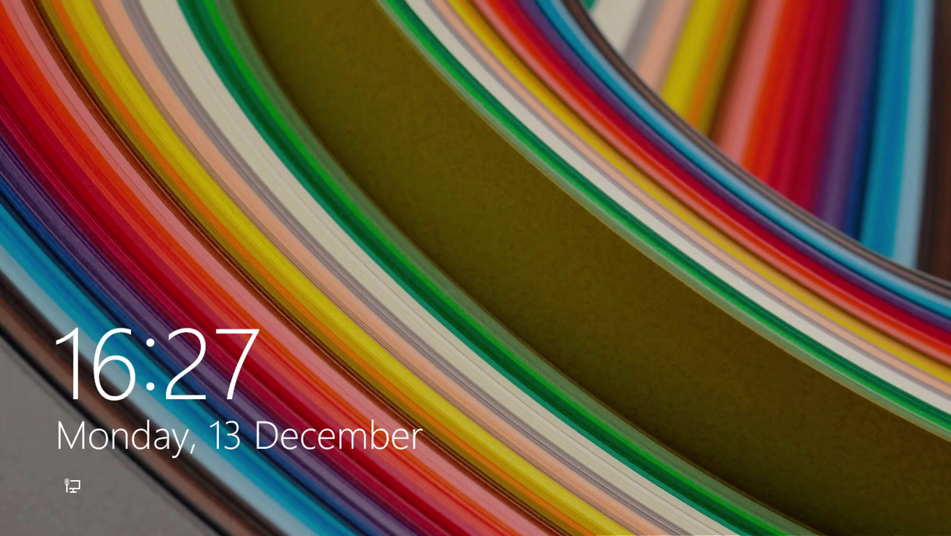
key(Return)
key(Return)
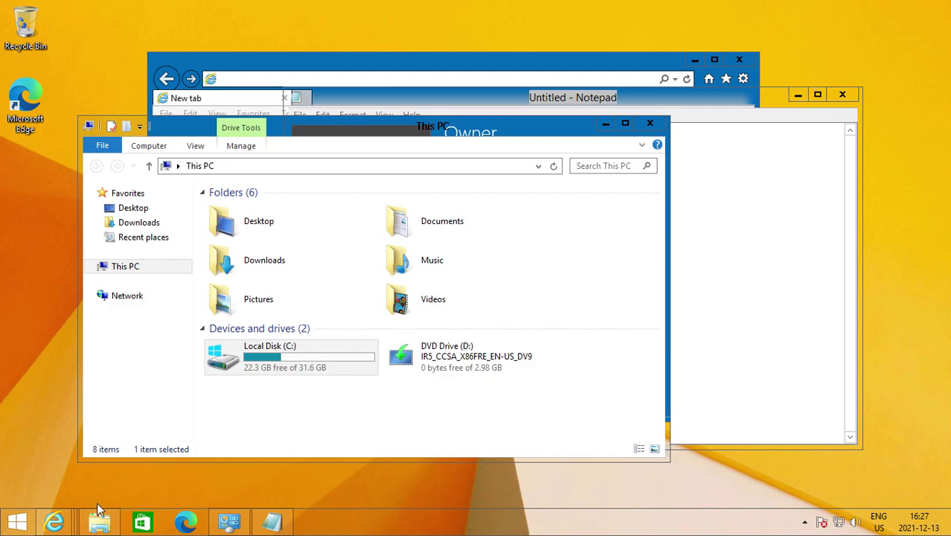
Show the charms bar over the open windows and dismiss it
mouse_move(948, 4)
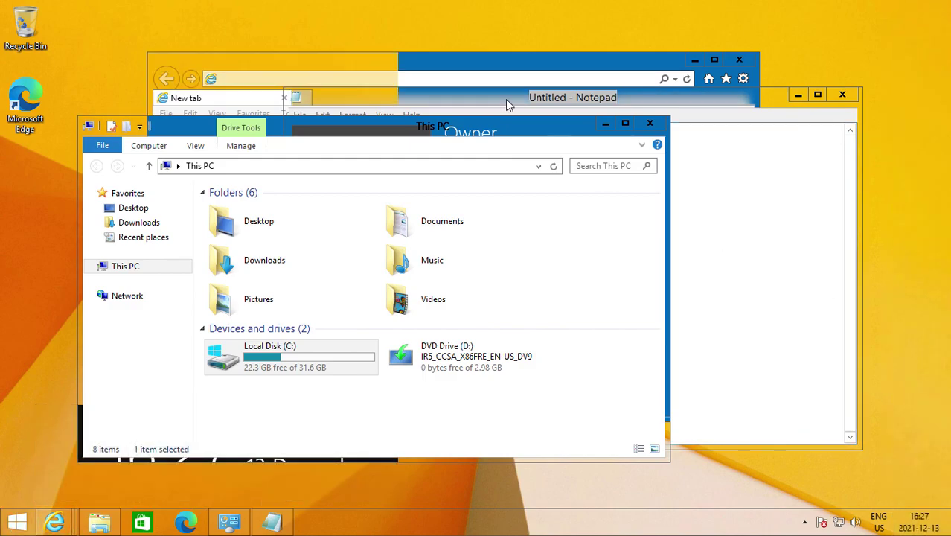
key(super+c)
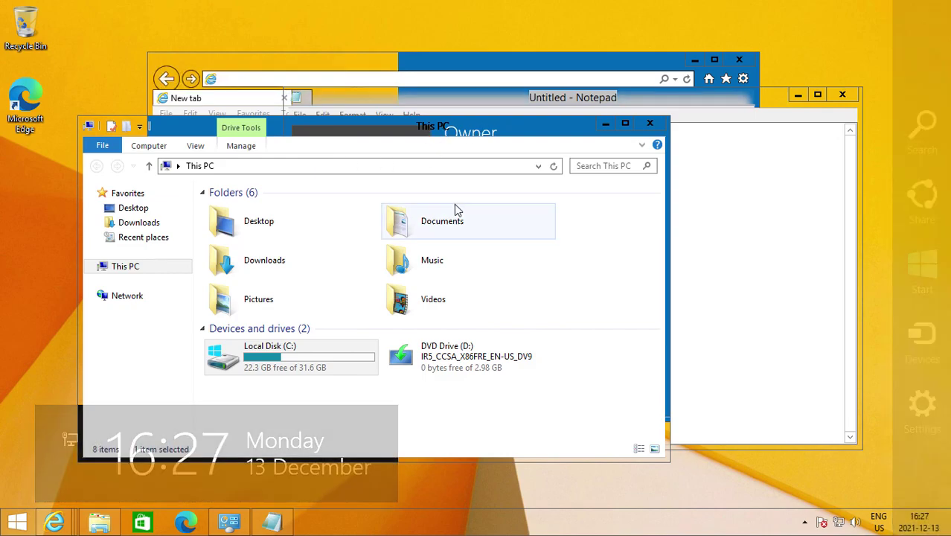
key(super+c)
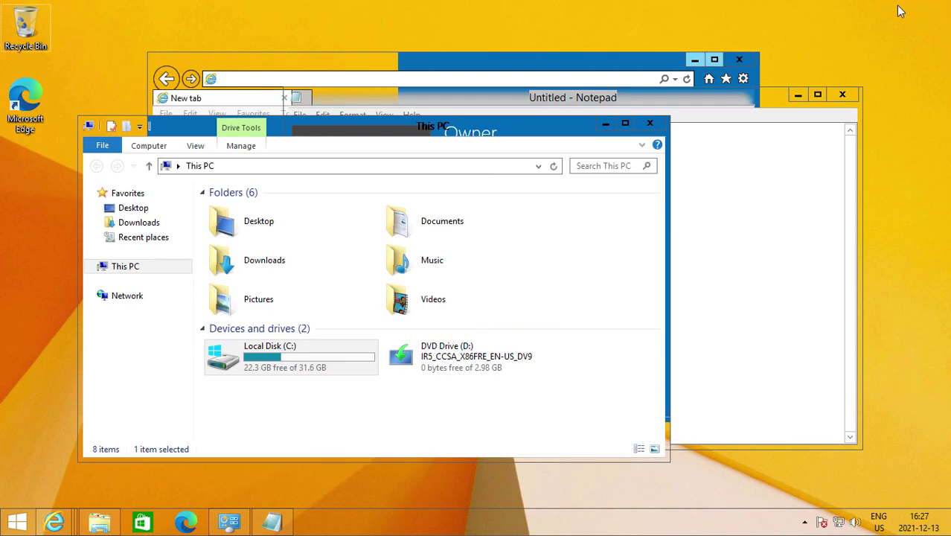
Move the This PC window aside and close Internet Explorer
drag(527, 135, 606, 113)
click(729, 105)
right_click(62, 521)
click(67, 486)
Bring up the Personalization, Notepad and This PC windows and rearrange them so they overlap, with Personalization in front
click(229, 522)
click(265, 520)
drag(462, 95, 183, 130)
drag(371, 53, 432, 40)
drag(611, 53, 648, 84)
click(99, 521)
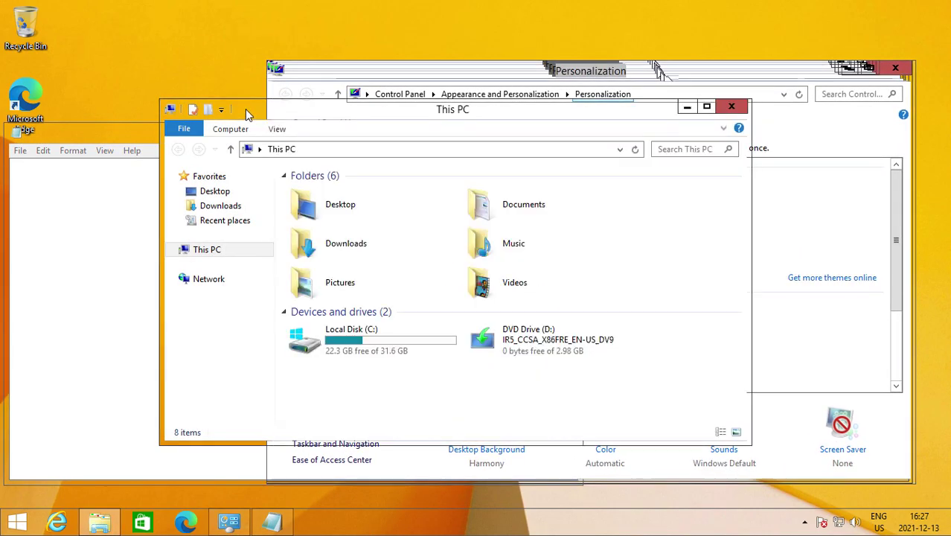
drag(248, 115, 164, 51)
drag(45, 132, 61, 140)
drag(712, 78, 726, 60)
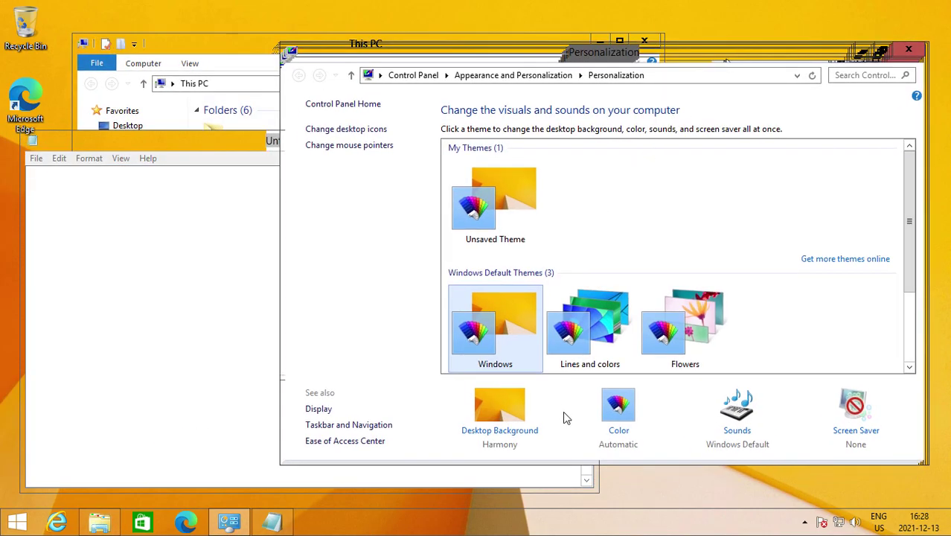
Save the Automatic window color, reopen the color settings, pick the gray swatch and return to Personalization without saving it
click(611, 416)
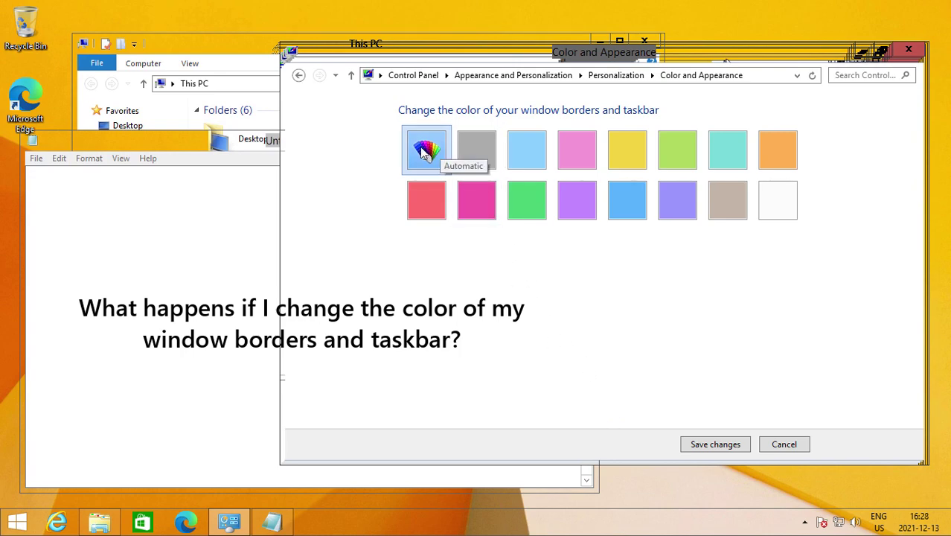
click(700, 446)
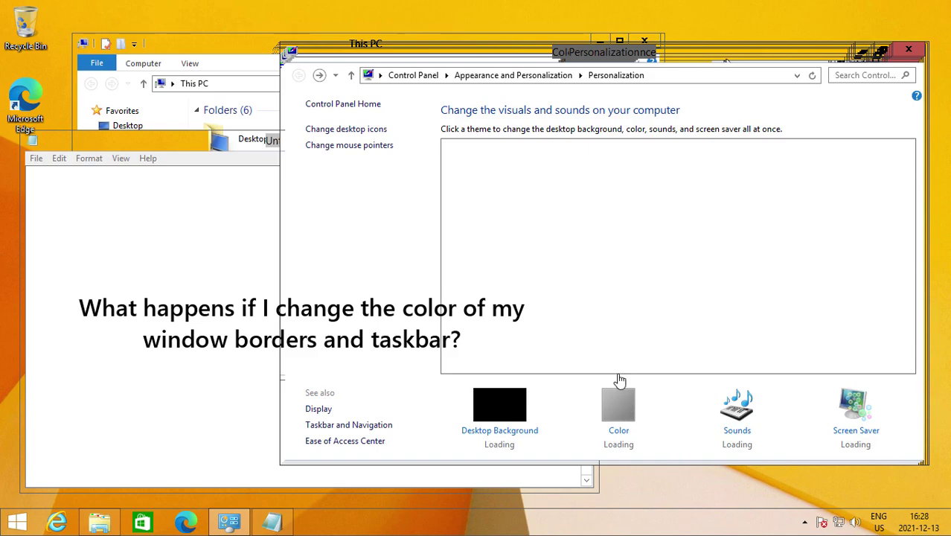
click(606, 415)
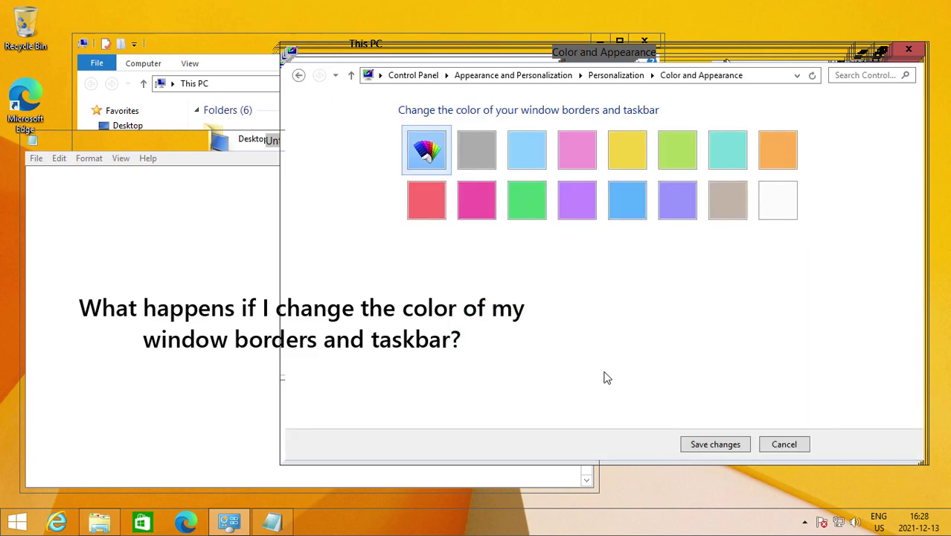
click(476, 152)
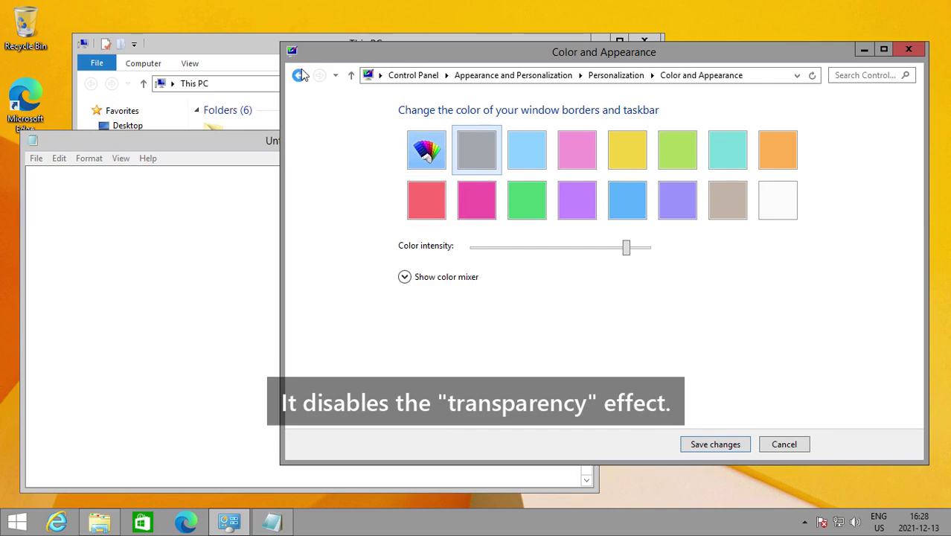
click(299, 75)
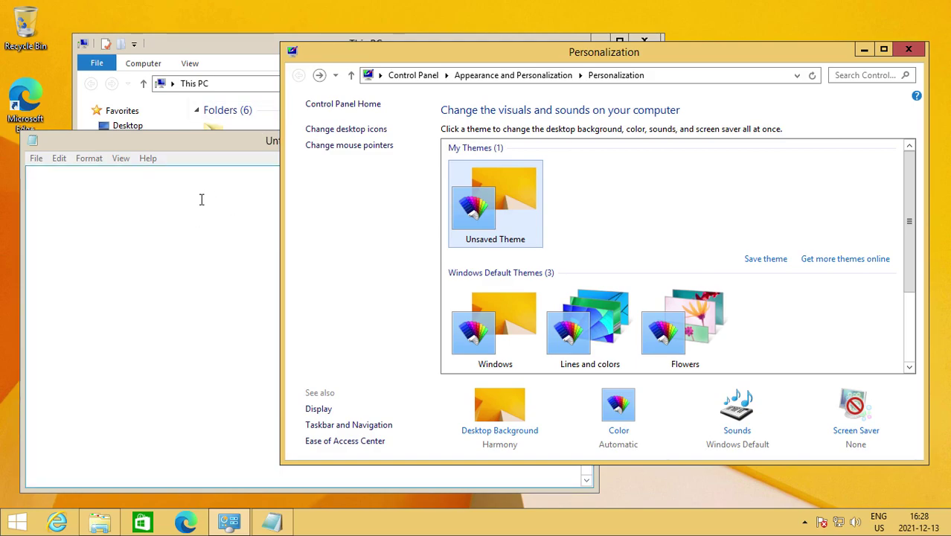
Apply the High Contrast White theme, and open the Desktop Background settings and go back without saving
scroll(612, 212, down, 3)
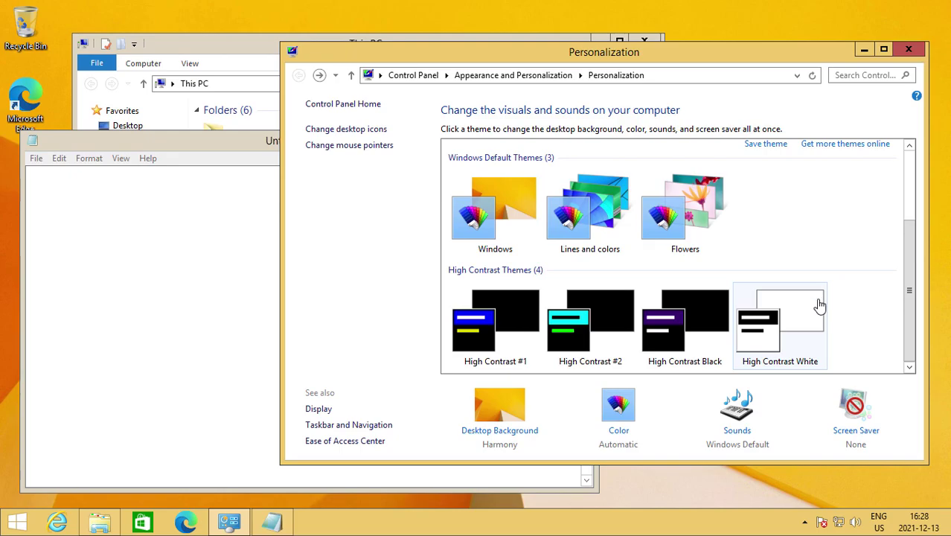
click(803, 322)
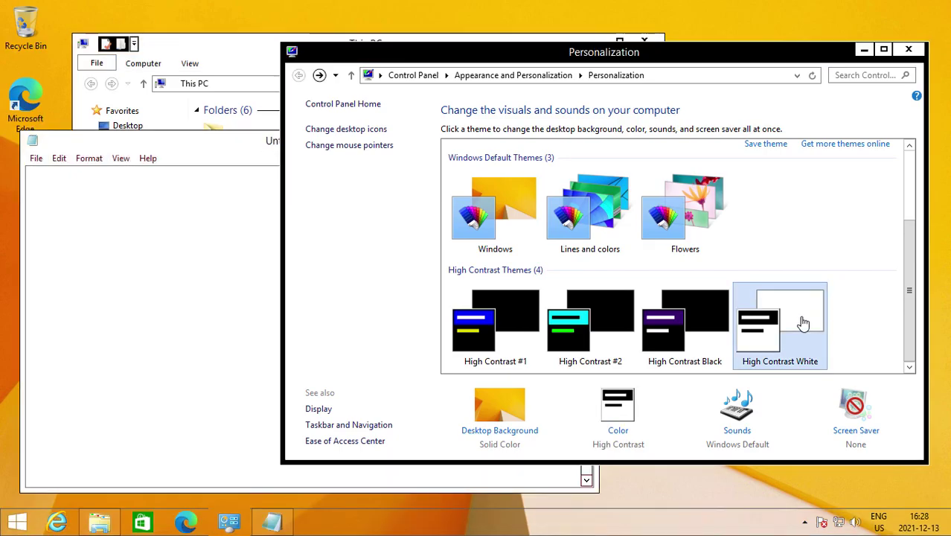
click(530, 451)
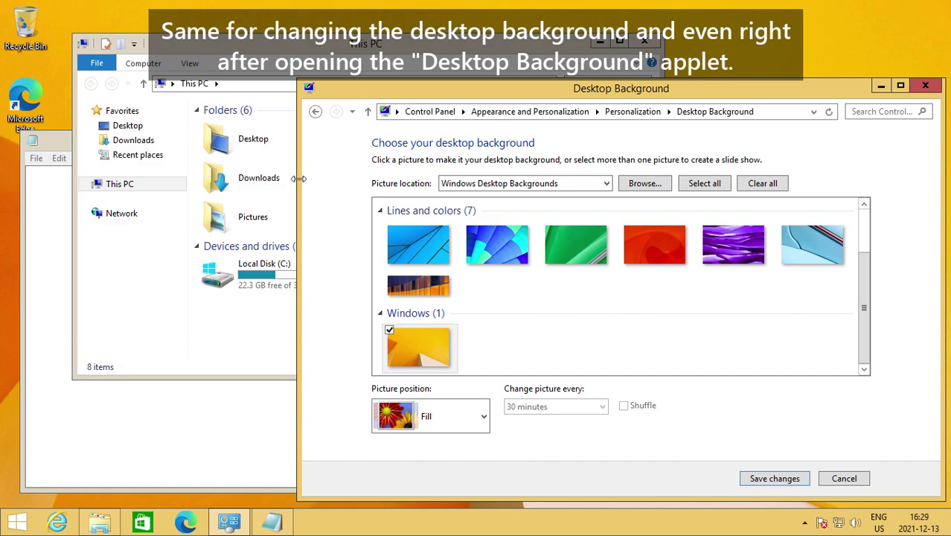
click(313, 113)
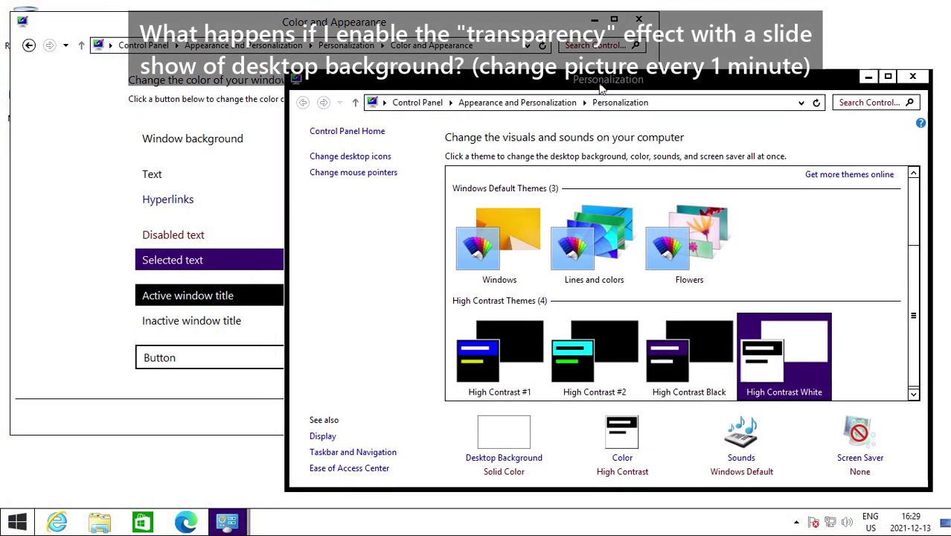
Apply the default Windows theme and save a desktop background slide show of all pictures that changes every 1 minute
drag(601, 88, 610, 90)
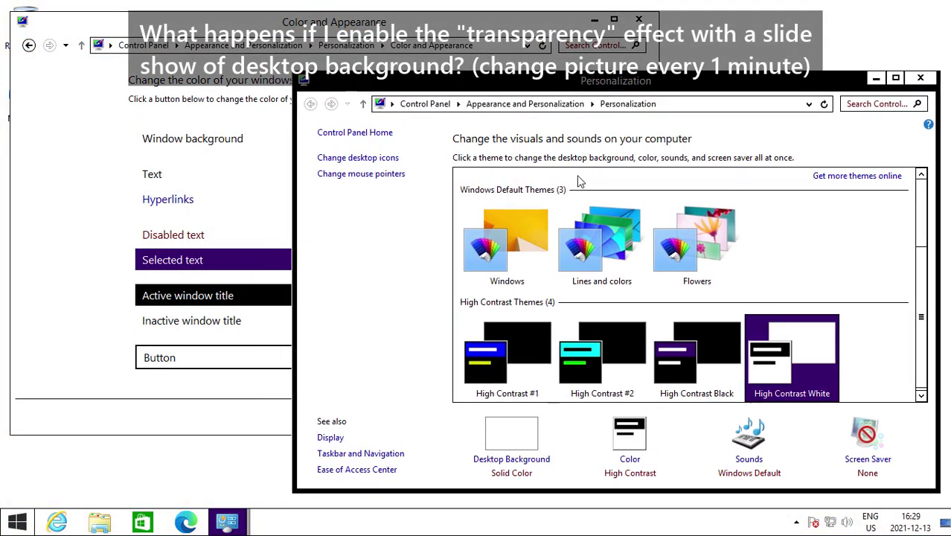
click(530, 262)
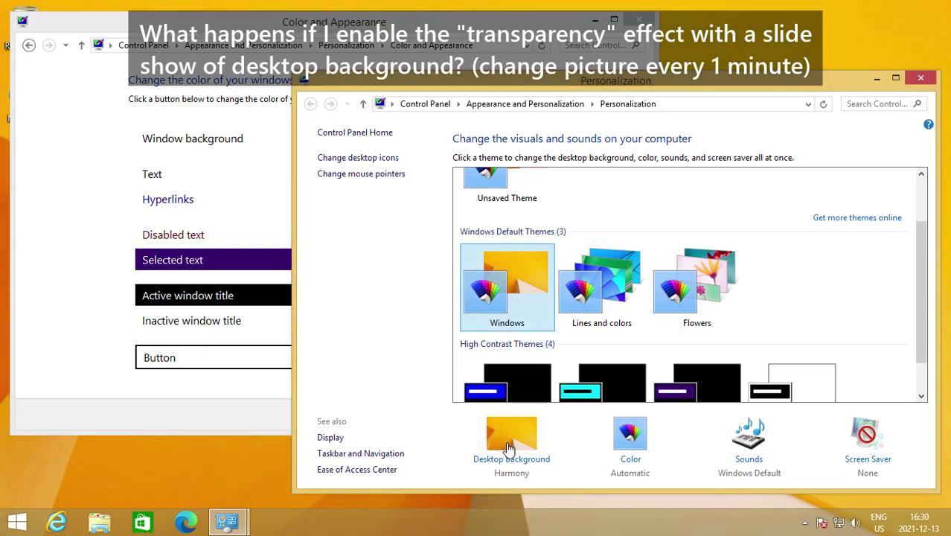
click(509, 446)
click(699, 181)
click(550, 403)
click(553, 250)
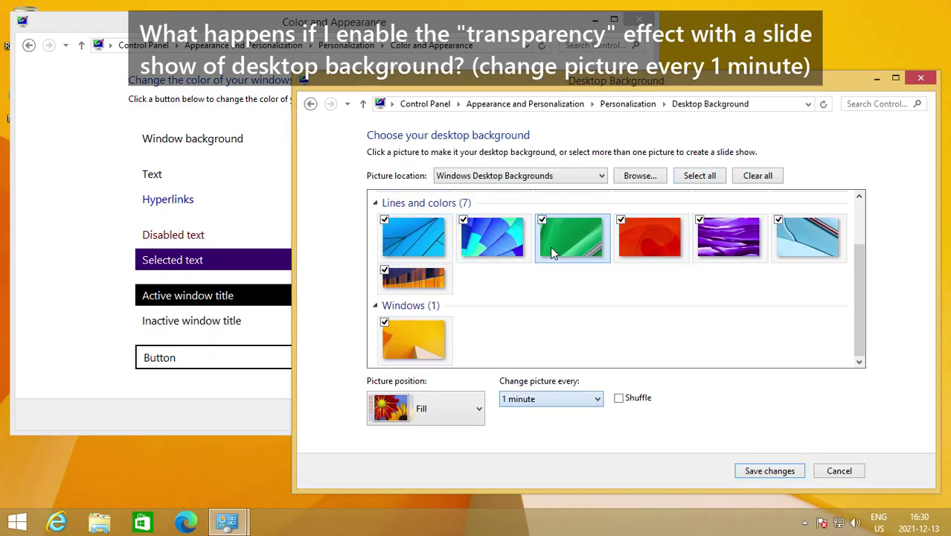
click(547, 404)
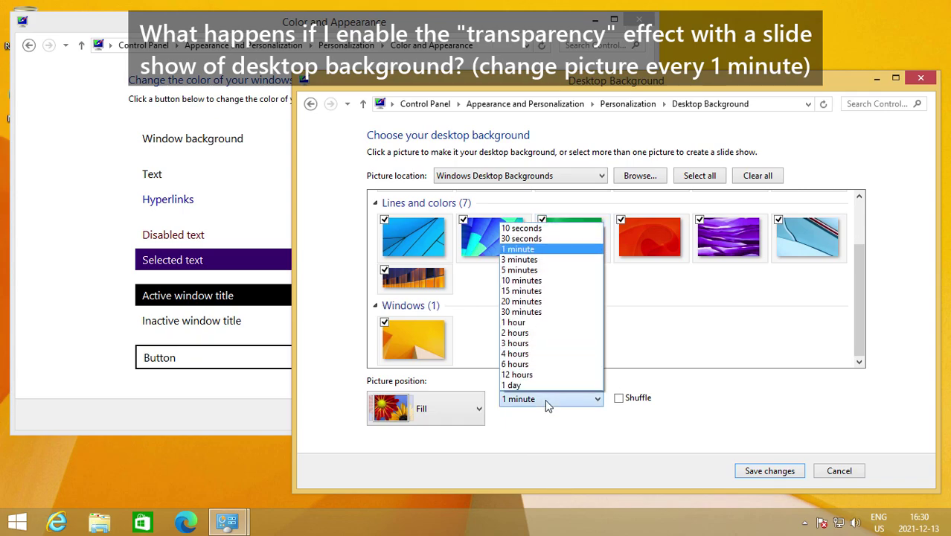
click(558, 270)
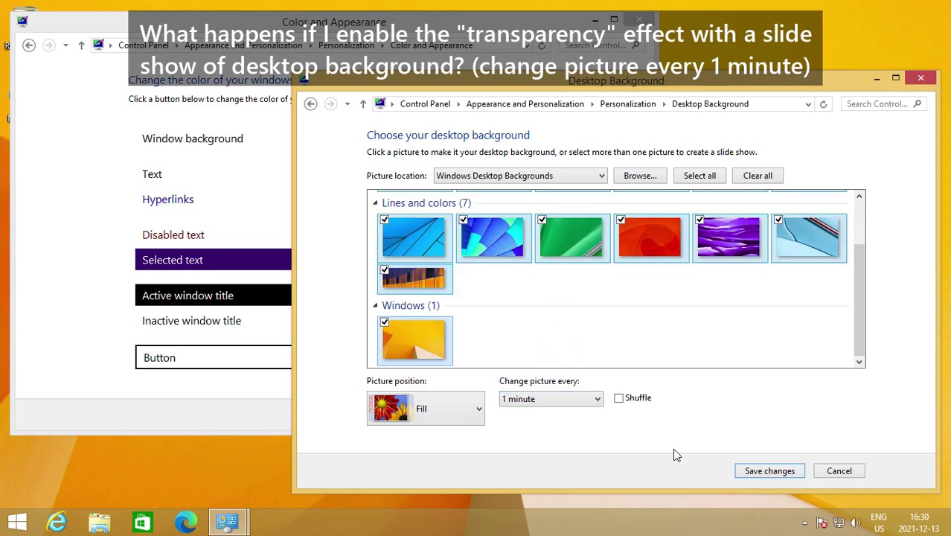
click(770, 470)
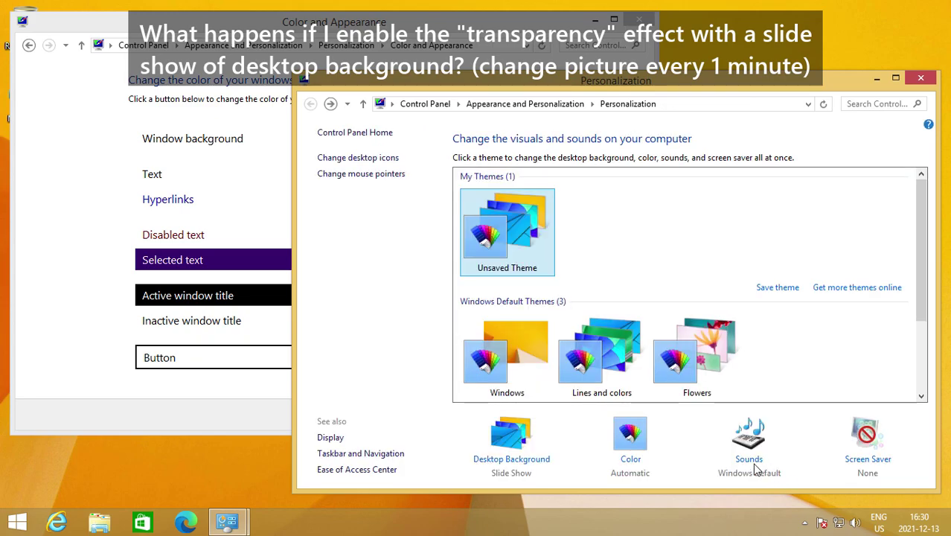
Save the high contrast colors in the Color and Appearance window, close it, and move the remaining Personalization window to test its borders
click(207, 399)
click(386, 414)
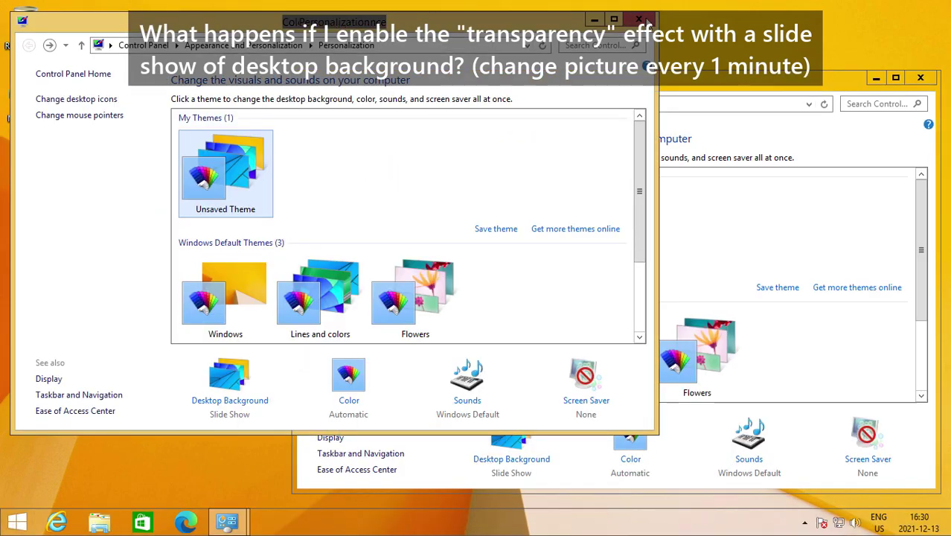
click(639, 19)
drag(609, 79, 467, 52)
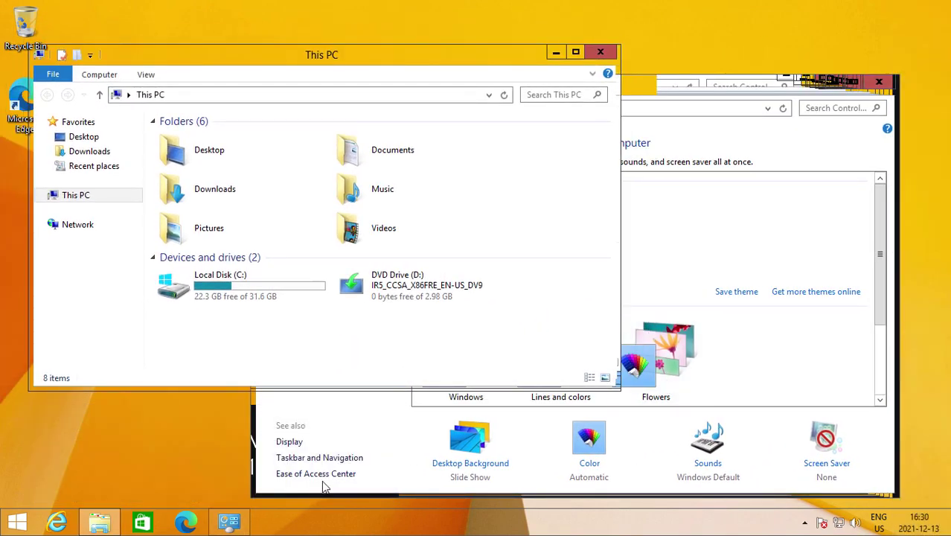
click(716, 81)
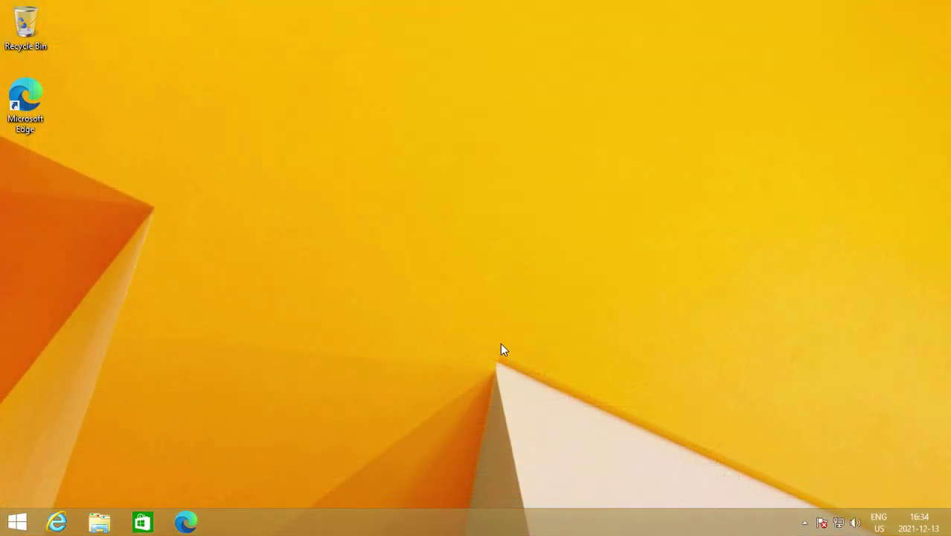
Run regedit and allow Registry Editor to make changes to the computer
key(super+r)
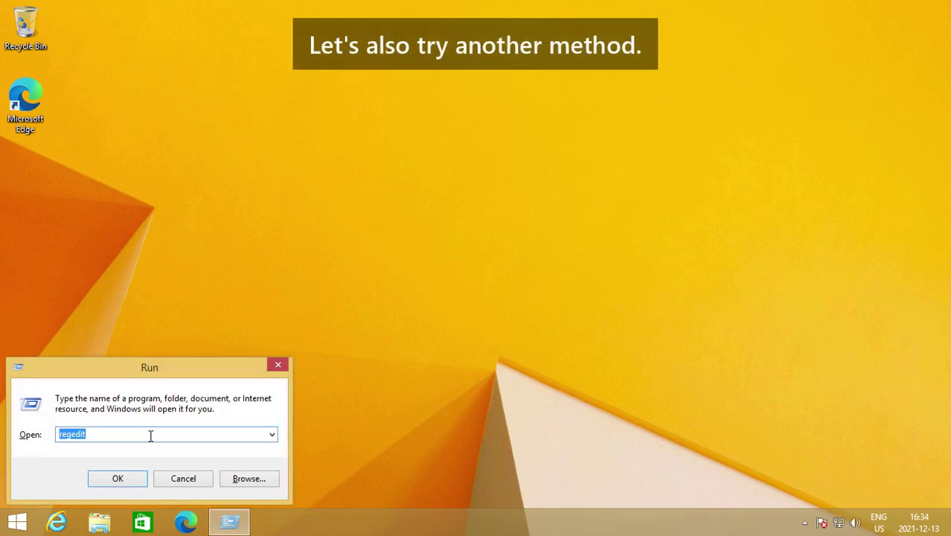
click(129, 478)
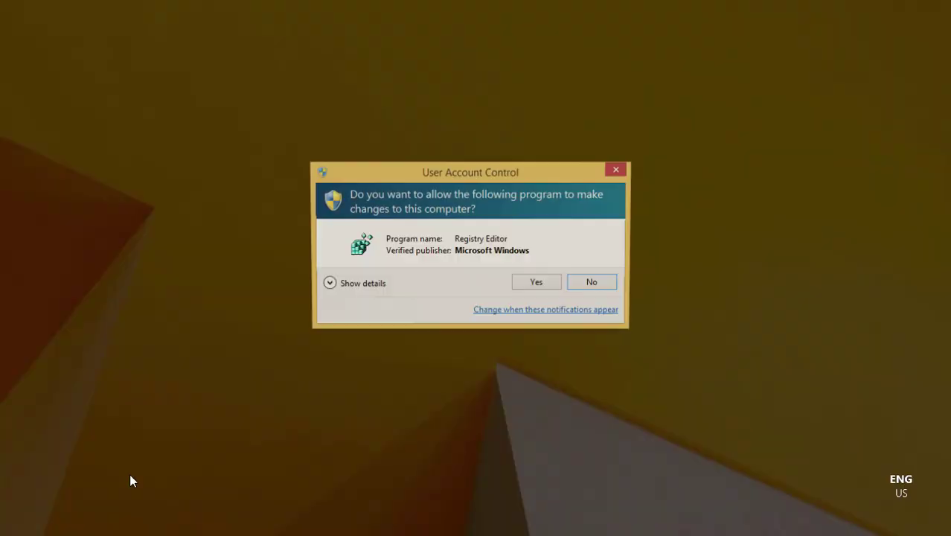
click(537, 284)
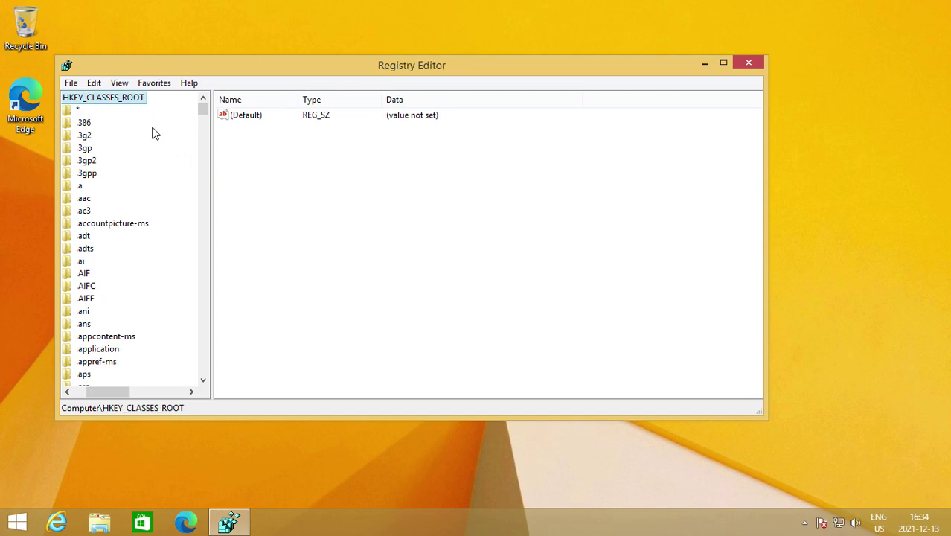
Collapse HKEY_CLASSES_ROOT and go to the registry key HKEY_CURRENT_USER\Software\Microsoft\Windows\DWM
double_click(98, 100)
click(115, 101)
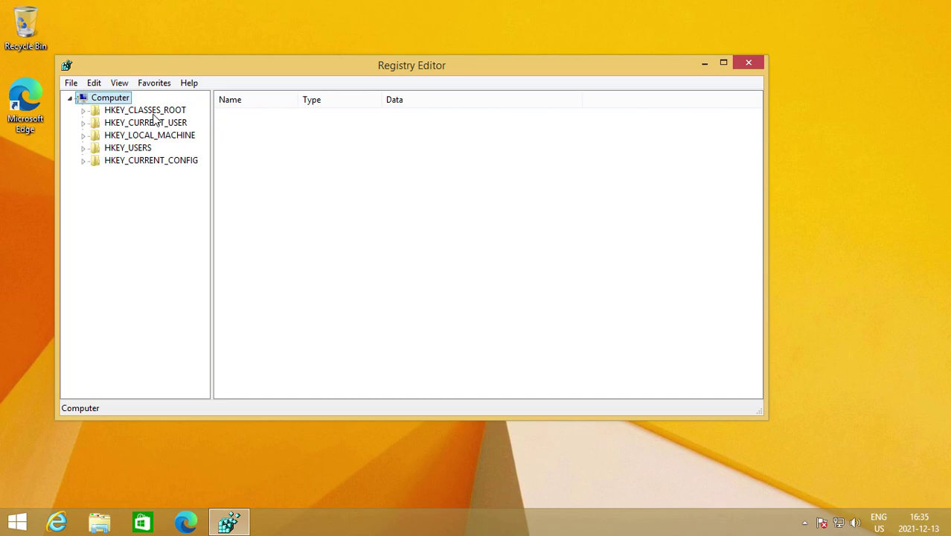
click(84, 122)
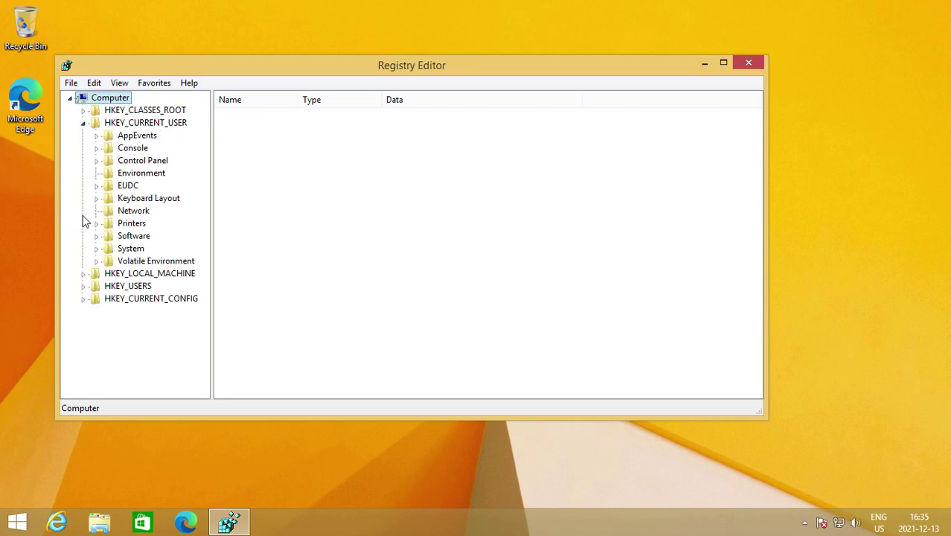
click(96, 236)
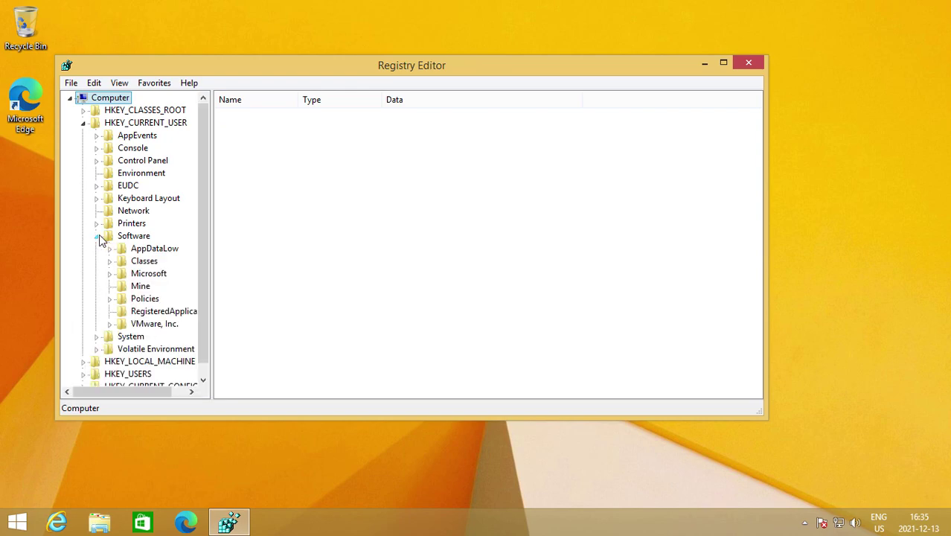
click(109, 273)
scroll(186, 253, down, 4)
scroll(186, 253, down, 4)
drag(134, 392, 165, 392)
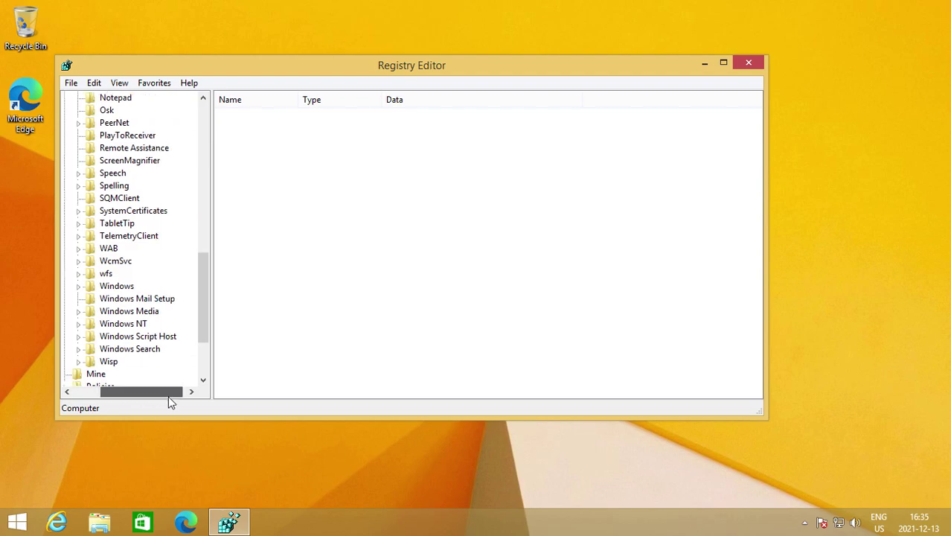
click(79, 287)
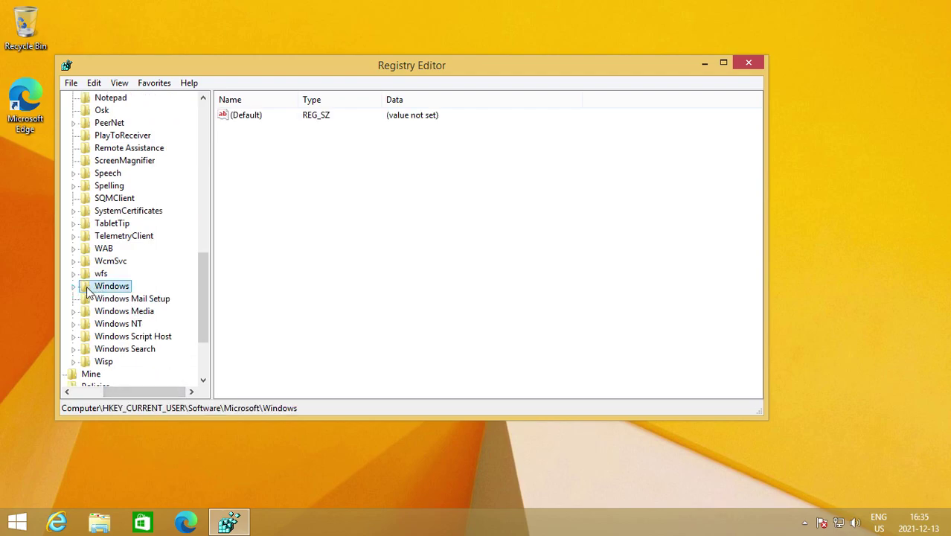
click(73, 287)
click(118, 311)
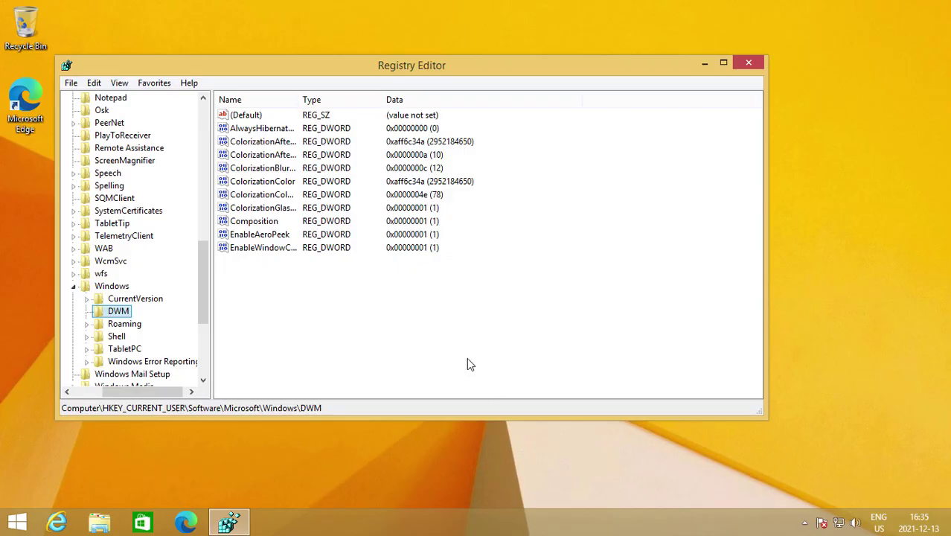
Widen the Name column to fit the value names and set ColorizationGlassAttribute to 2
double_click(299, 99)
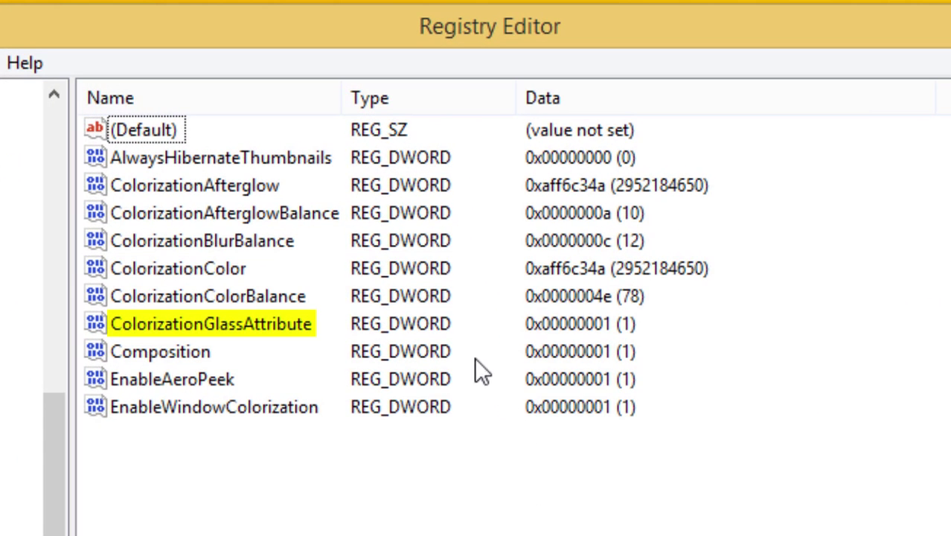
click(306, 333)
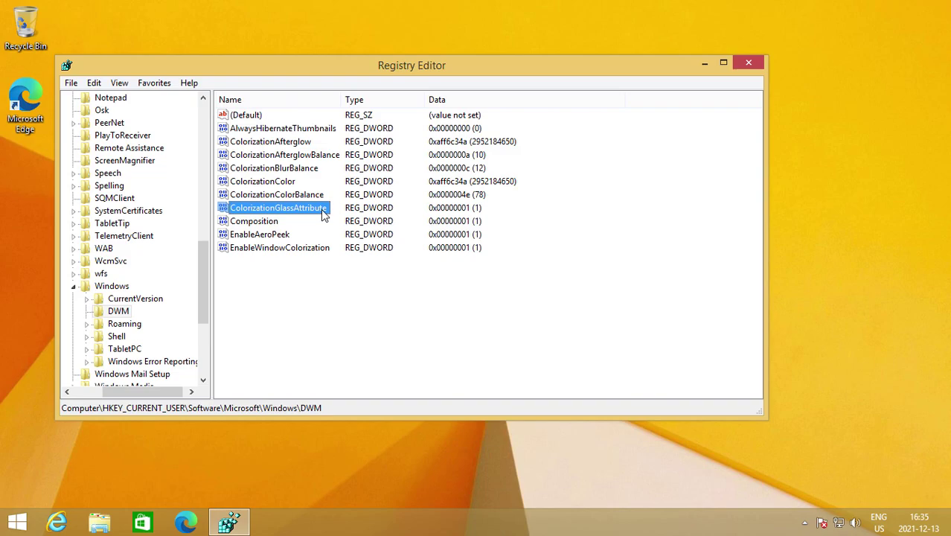
double_click(323, 213)
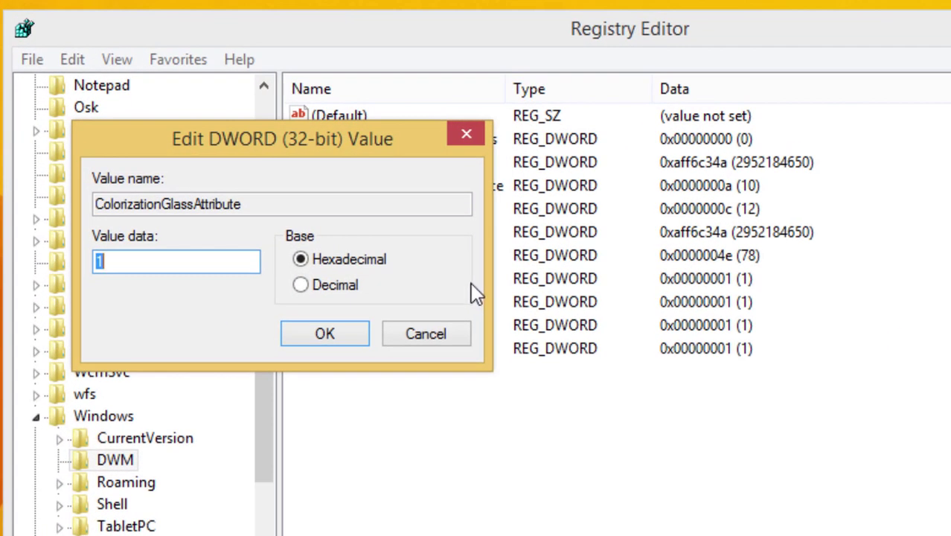
text(2)
drag(158, 261, 97, 261)
click(343, 340)
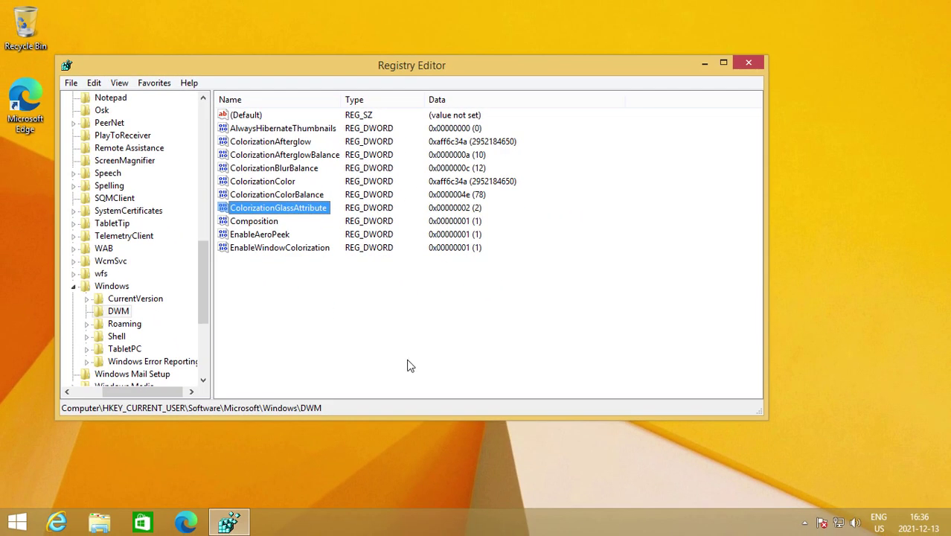
Open Task Manager and end the Desktop Window Manager process to restart it
right_click(563, 529)
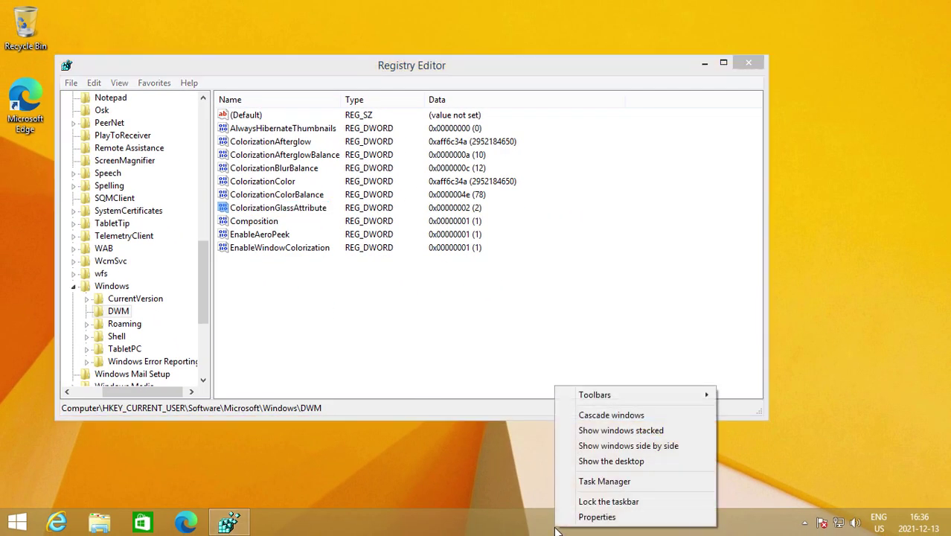
click(601, 482)
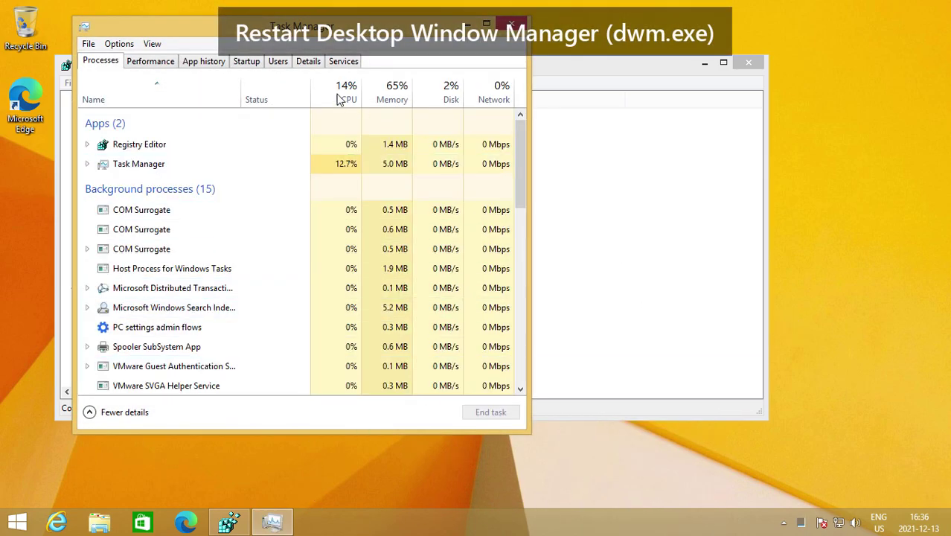
drag(212, 37, 371, 79)
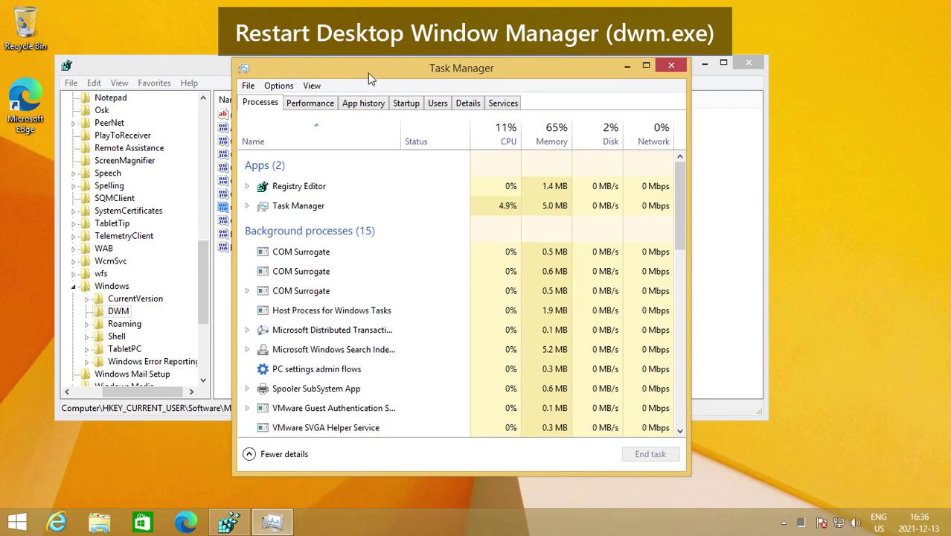
scroll(476, 223, down, 6)
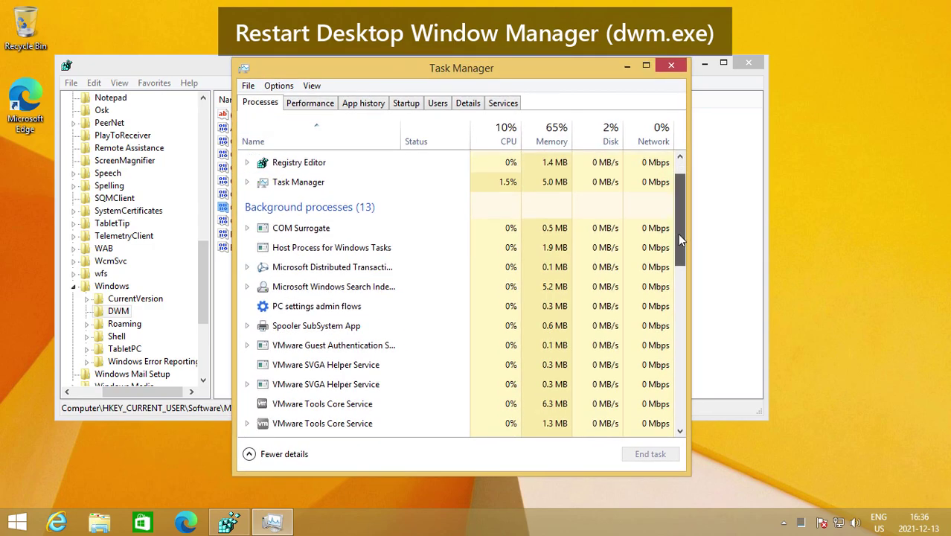
click(389, 269)
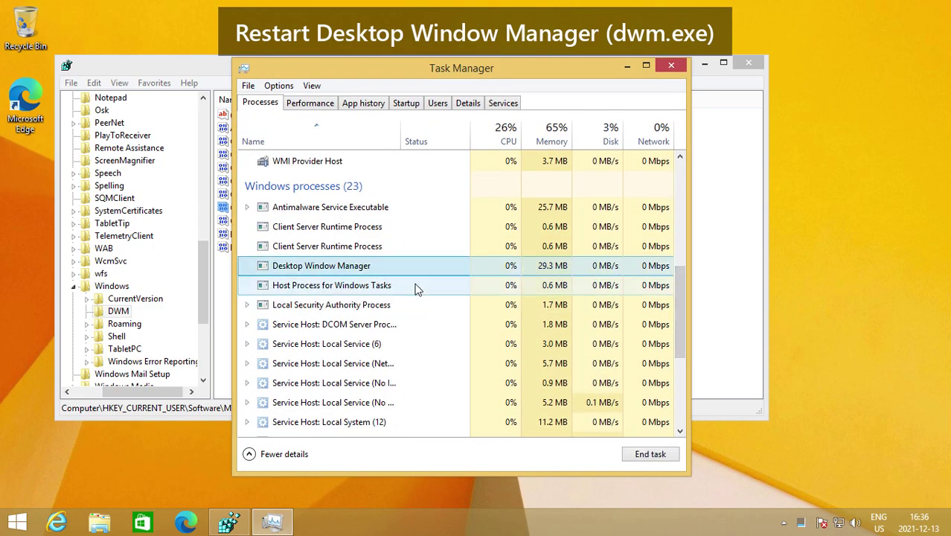
click(649, 454)
click(435, 286)
click(531, 286)
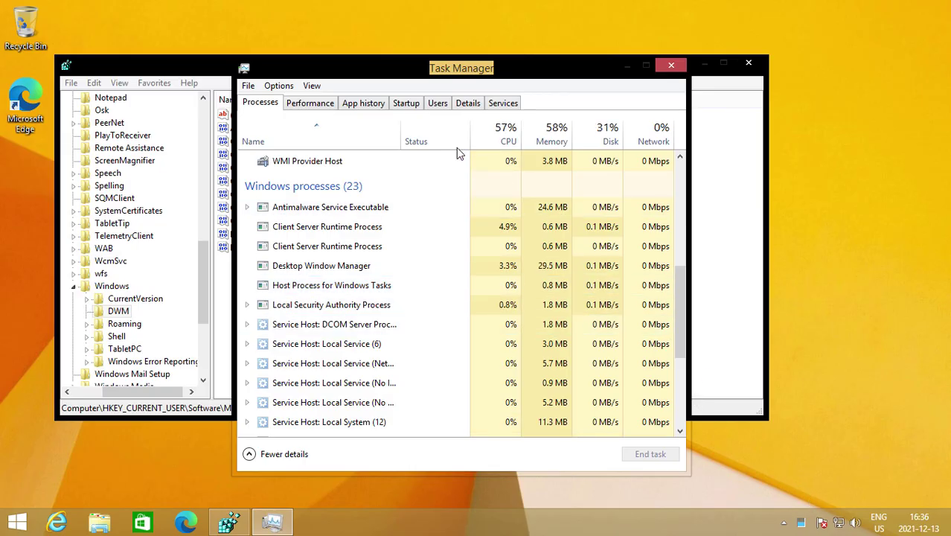
Test the window borders by moving, maximizing and restoring Registry Editor and moving the windows around the desktop
drag(430, 66, 452, 65)
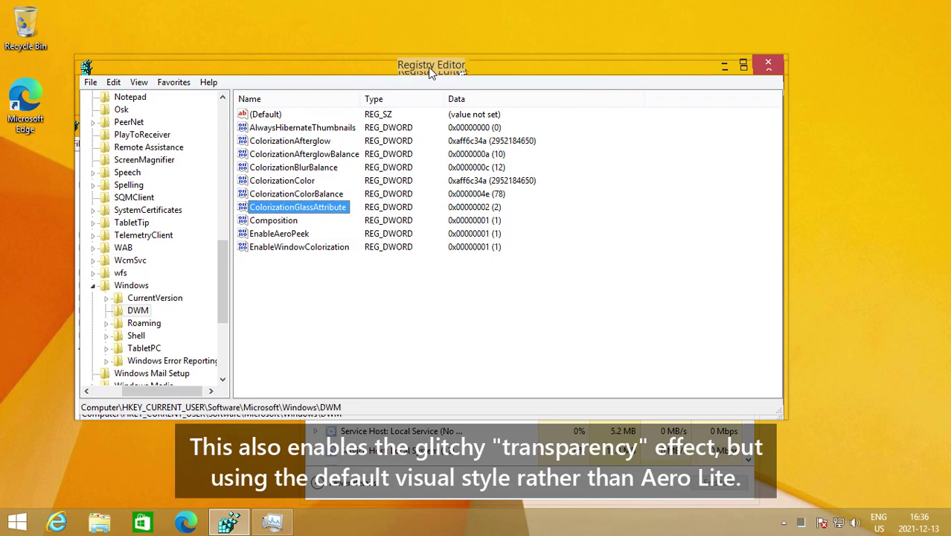
double_click(428, 67)
drag(445, 15, 374, 82)
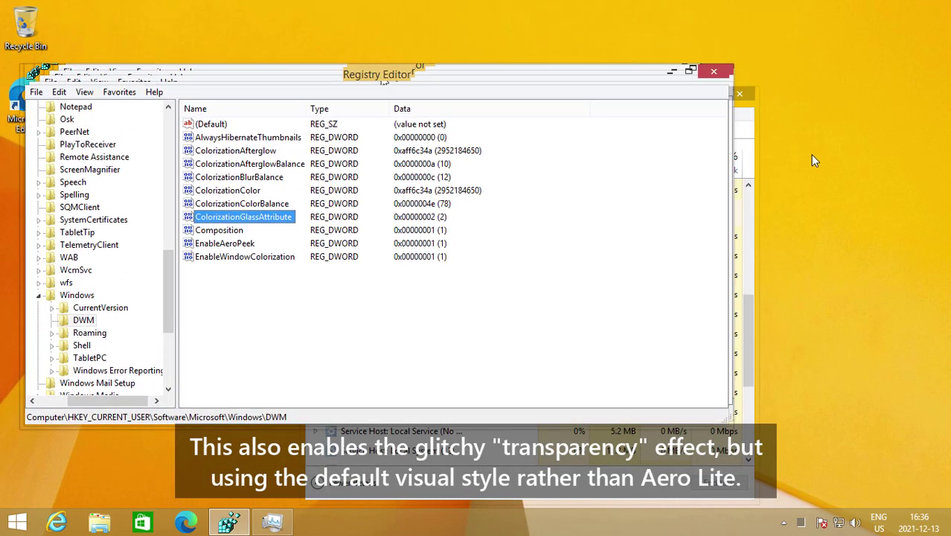
click(587, 43)
drag(587, 43, 770, 62)
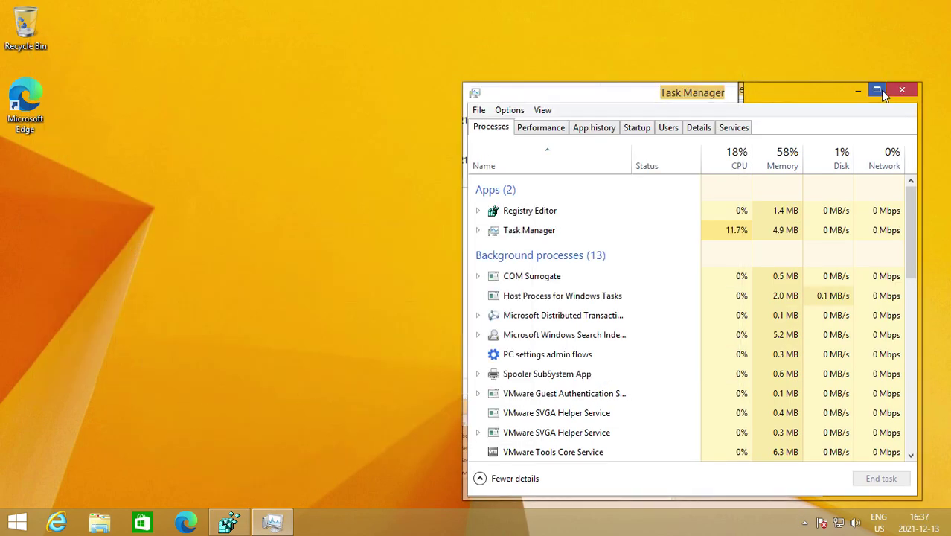
Test the borders by maximizing, restoring and minimizing Task Manager and checking the Internet Explorer window and its taskbar preview
click(876, 89)
click(909, 10)
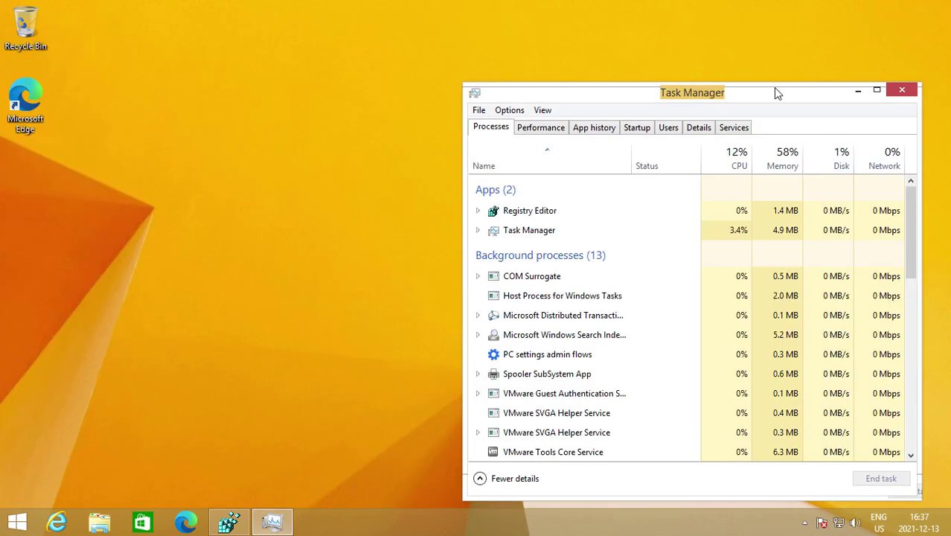
click(859, 90)
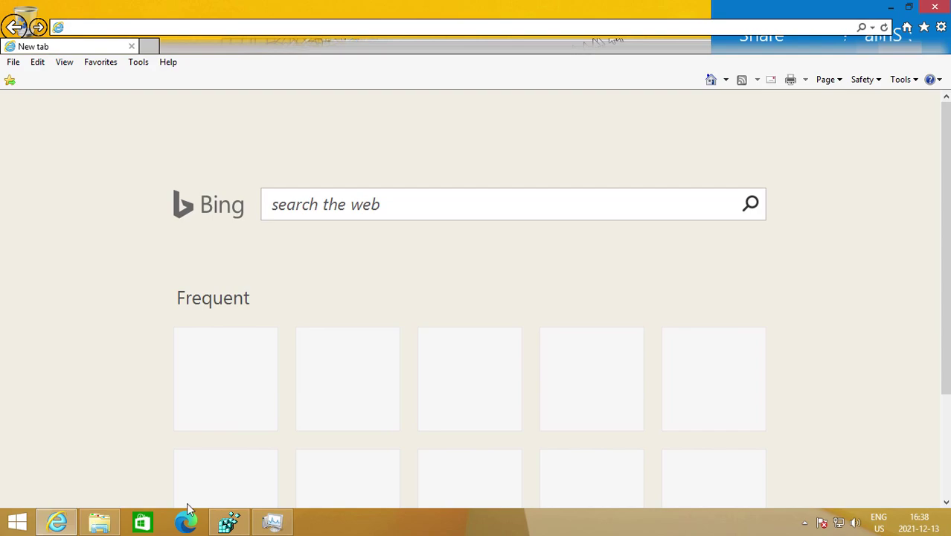
right_click(188, 519)
click(59, 457)
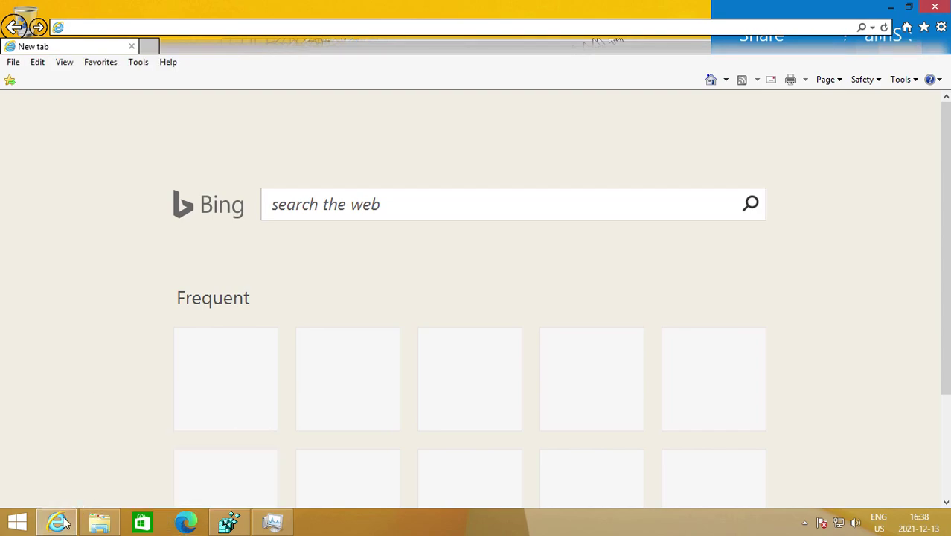
mouse_move(251, 527)
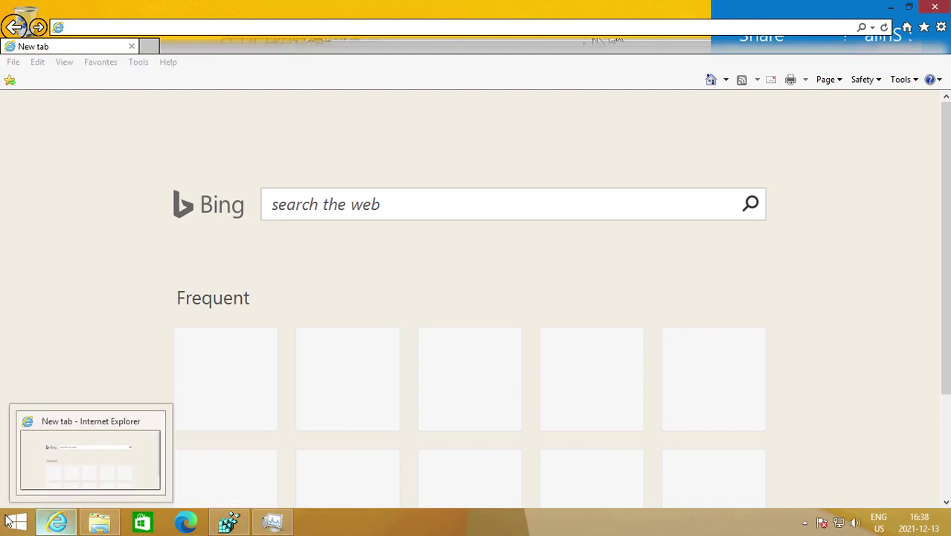
Launch Command Prompt as administrator, move the User Account Control prompt slightly and show its details
right_click(18, 521)
click(95, 393)
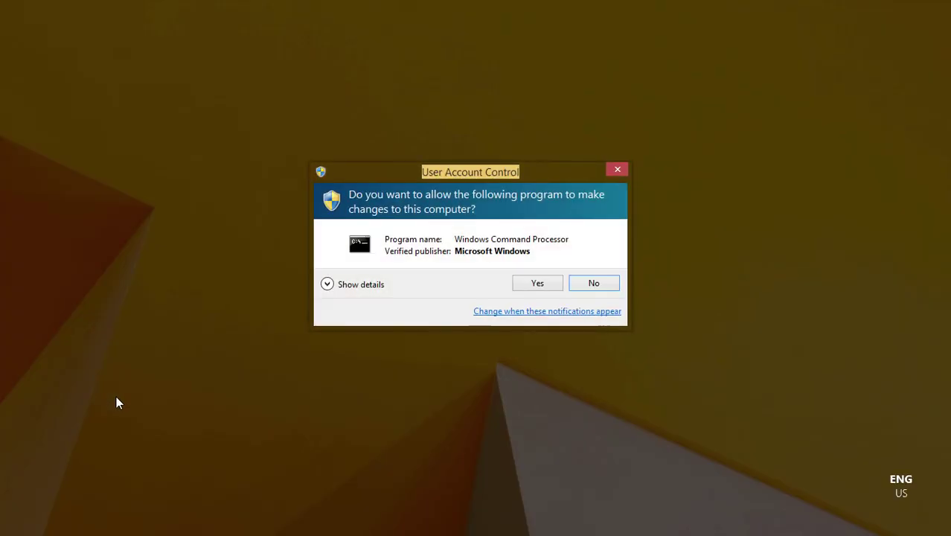
mouse_move(402, 180)
mouse_down()
mouse_move(552, 212)
mouse_move(639, 437)
mouse_move(6, 153)
mouse_move(163, 116)
mouse_move(399, 178)
mouse_up()
click(357, 281)
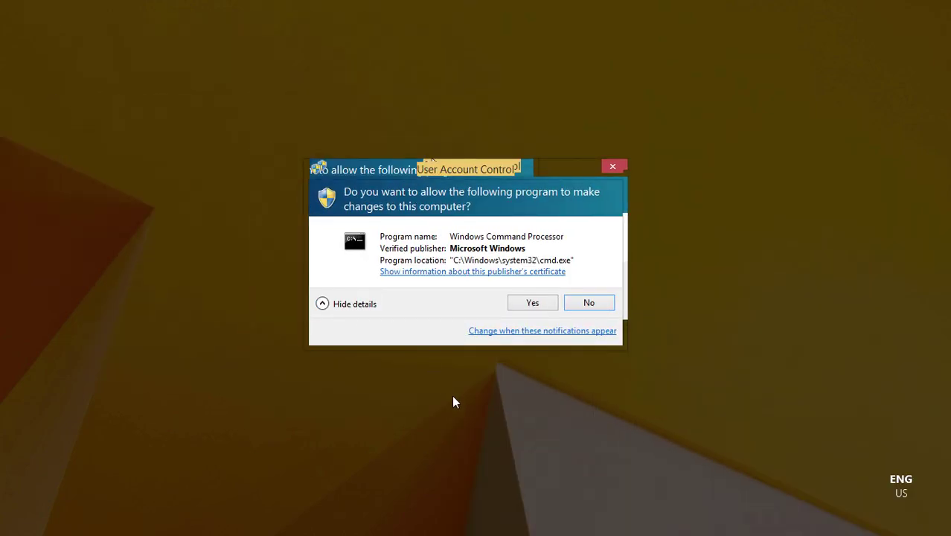
Open the publisher's certificate, move its window around, and select Microsoft Windows Production PCA 2011 in its certification path
click(471, 273)
drag(482, 151, 216, 102)
click(895, 488)
click(314, 293)
click(171, 131)
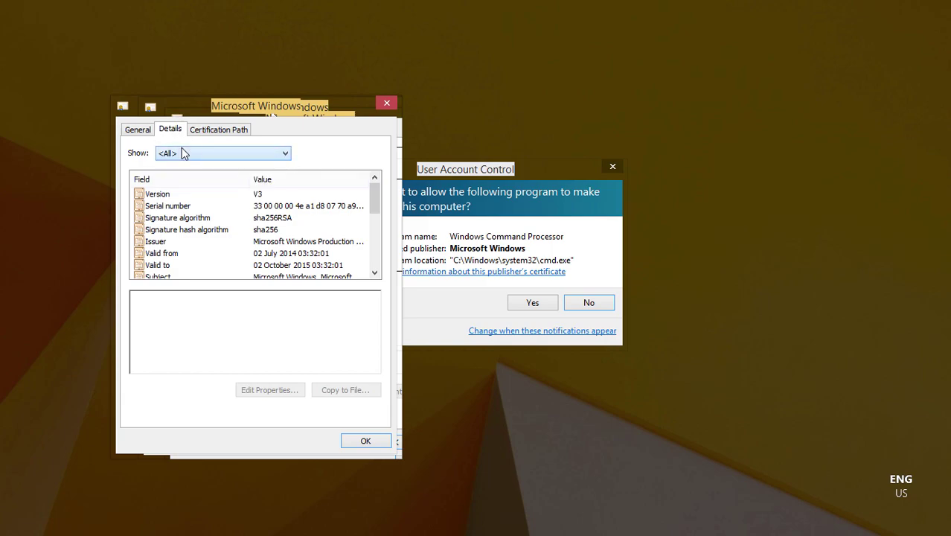
click(212, 130)
click(222, 175)
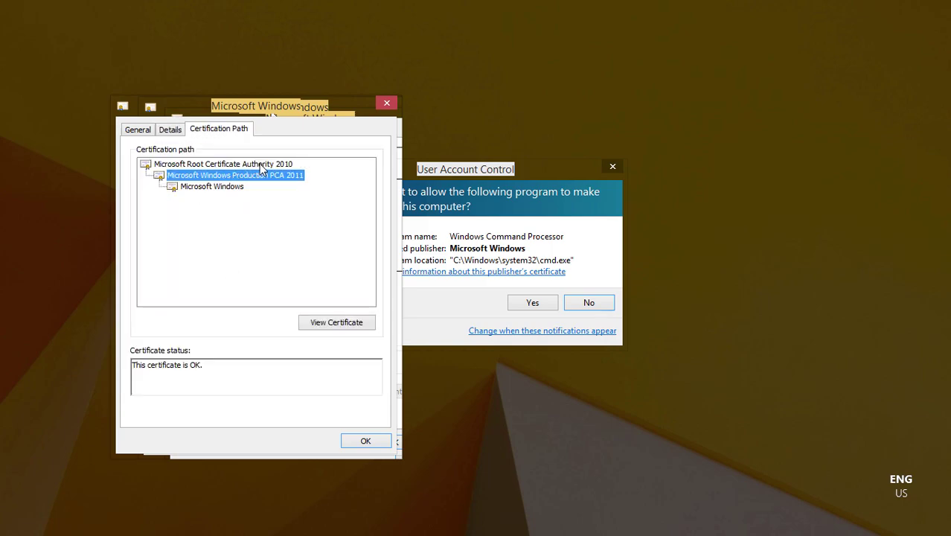
View the certificate of Microsoft Windows Production PCA 2011, move its window and close it
click(348, 325)
drag(246, 154, 395, 183)
click(564, 178)
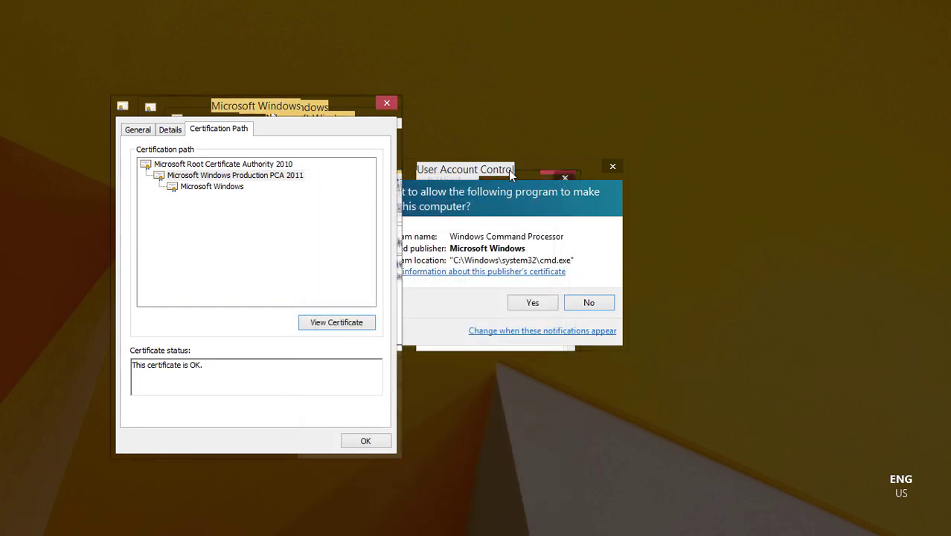
Close the publisher's certificate, move the User Account Control prompt to test its border and deny the request
click(376, 441)
drag(426, 189, 576, 214)
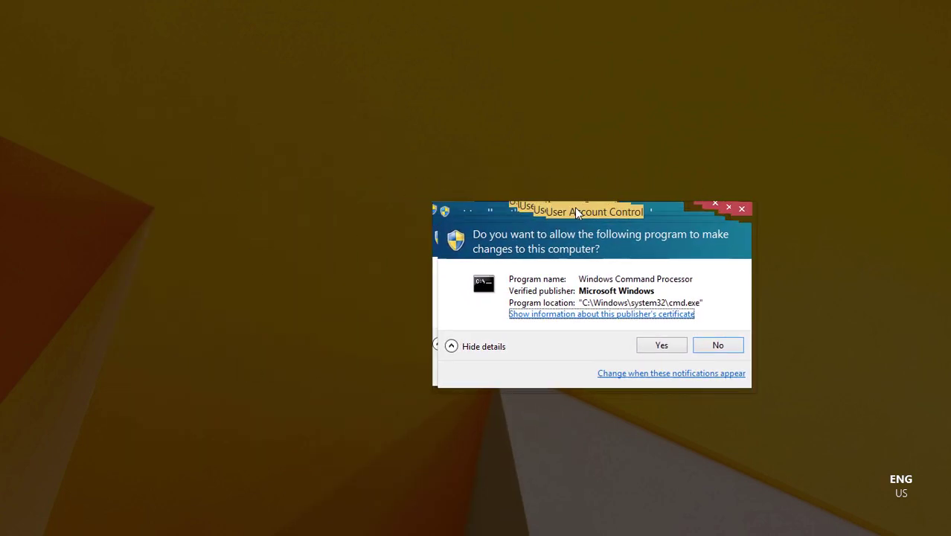
click(719, 345)
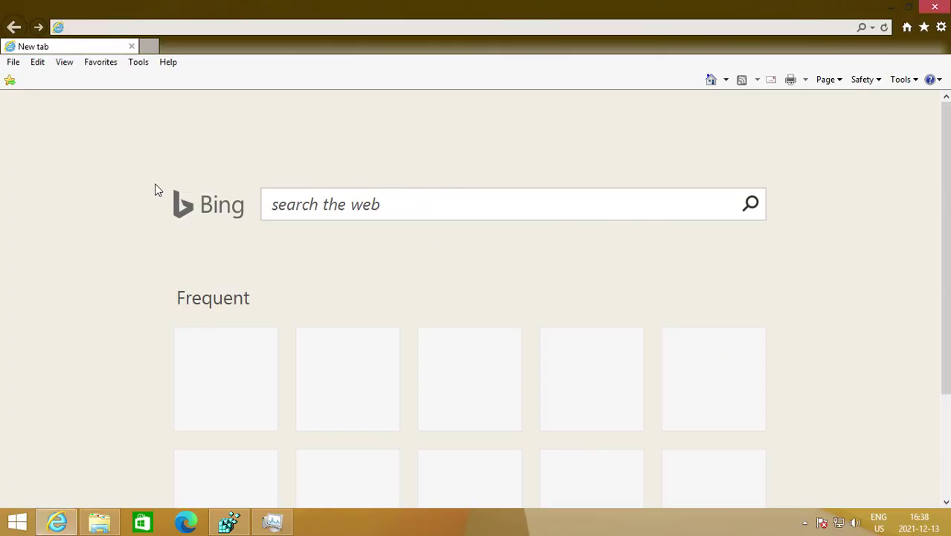
Minimize Internet Explorer, open the desktop's Personalization settings, move the window up and open the window color options
click(890, 6)
right_click(285, 418)
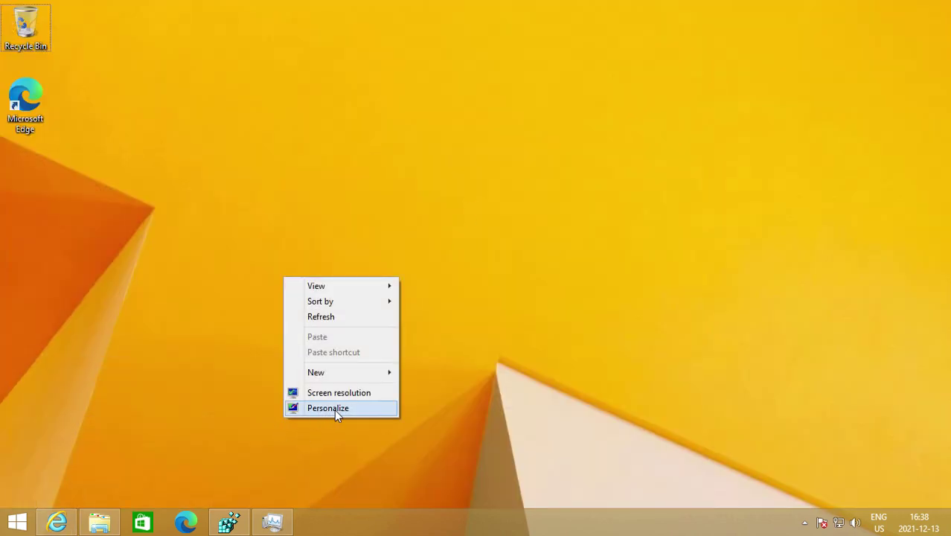
click(334, 409)
drag(498, 93, 394, 57)
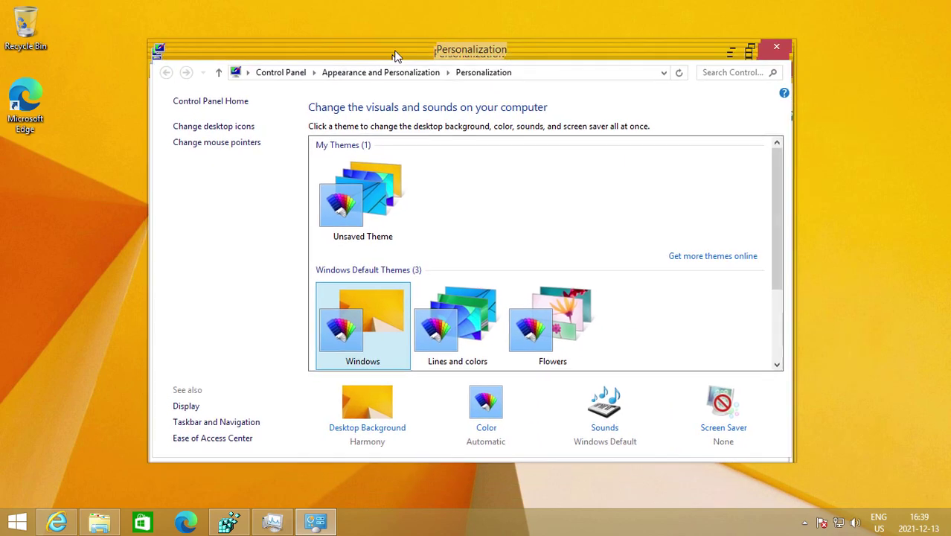
click(485, 407)
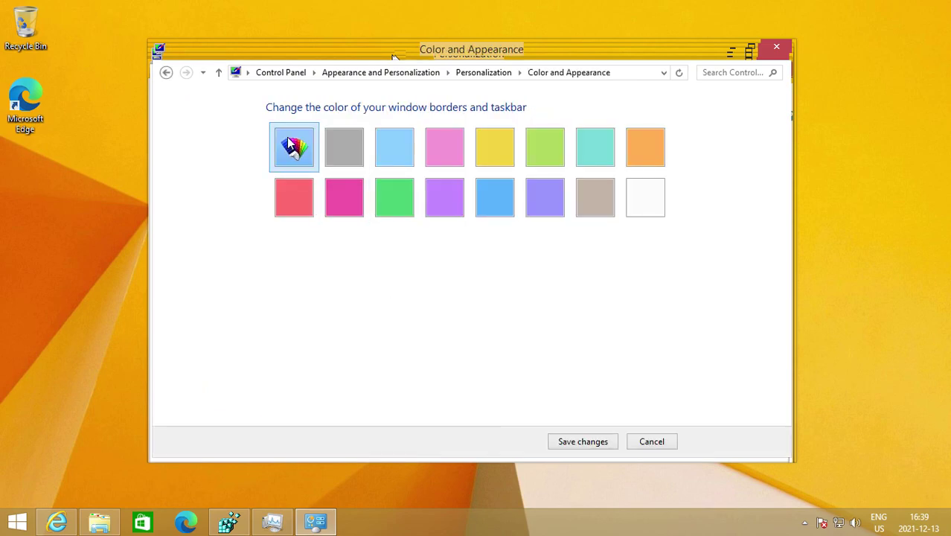
Save the automatic window color, and preview the gray color for the borders before cancelling the color change
click(581, 444)
click(485, 403)
click(564, 445)
click(350, 146)
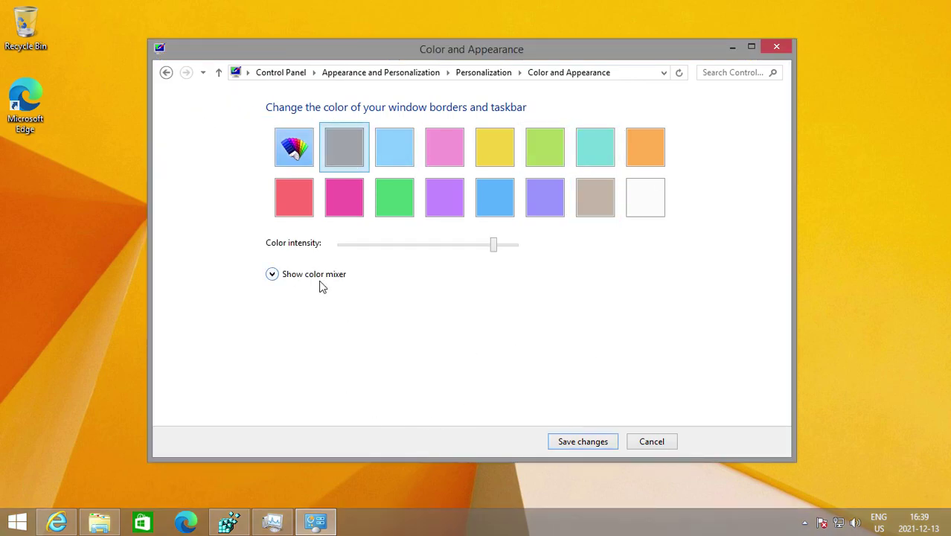
click(651, 442)
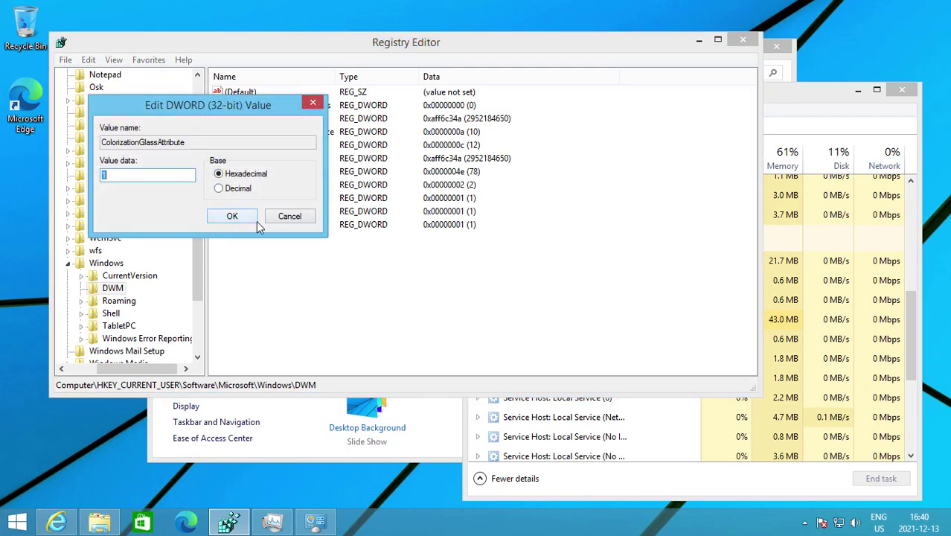
Set ColorizationGlassAttribute to 2 and end the Desktop Window Manager process in Task Manager to restart it
text(2)
key(Return)
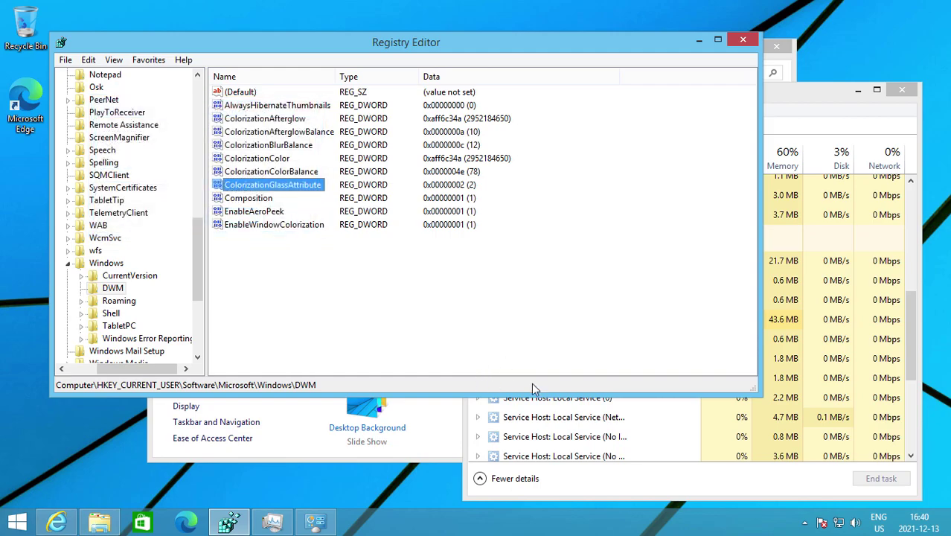
click(520, 436)
click(551, 320)
click(881, 478)
click(506, 286)
click(531, 284)
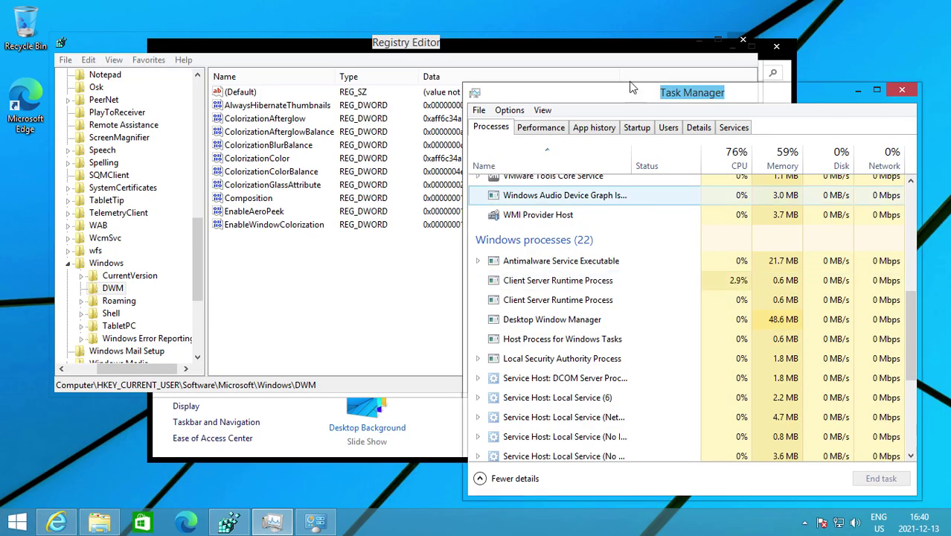
Test the borders by moving Registry Editor and Task Manager around, and open the taskbar's clock and calendar
drag(569, 44, 470, 21)
drag(783, 92, 732, 122)
click(917, 523)
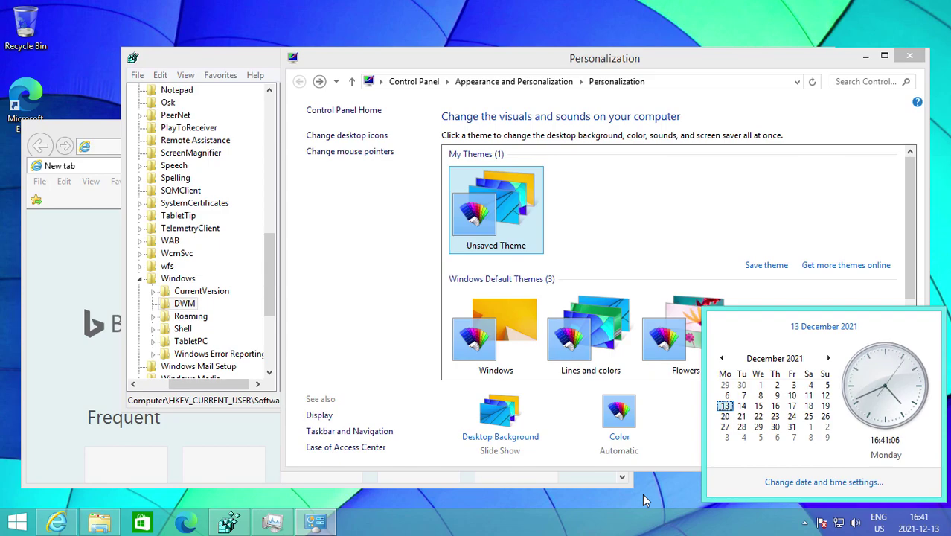
Return to Registry Editor and refresh the DWM key to check the current ColorizationGlassAttribute value
click(240, 408)
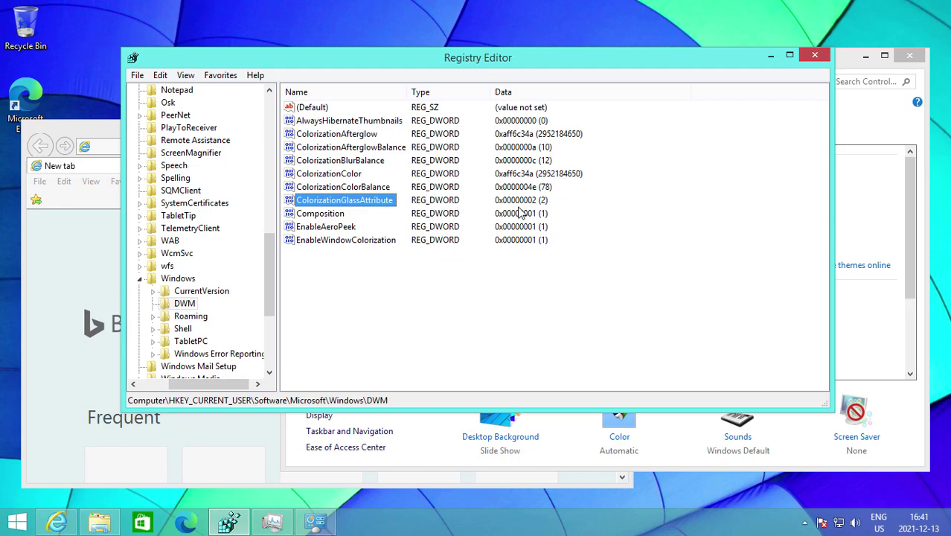
right_click(437, 271)
click(160, 75)
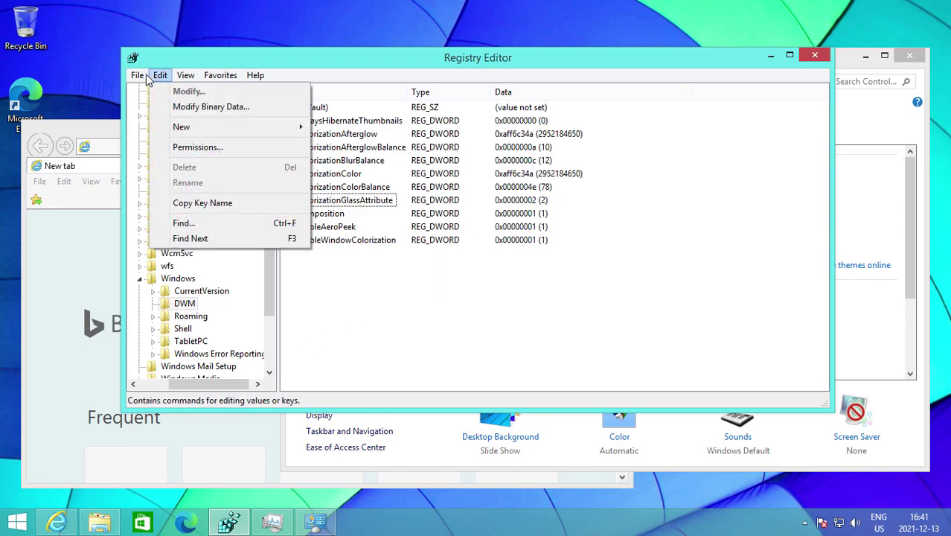
click(449, 293)
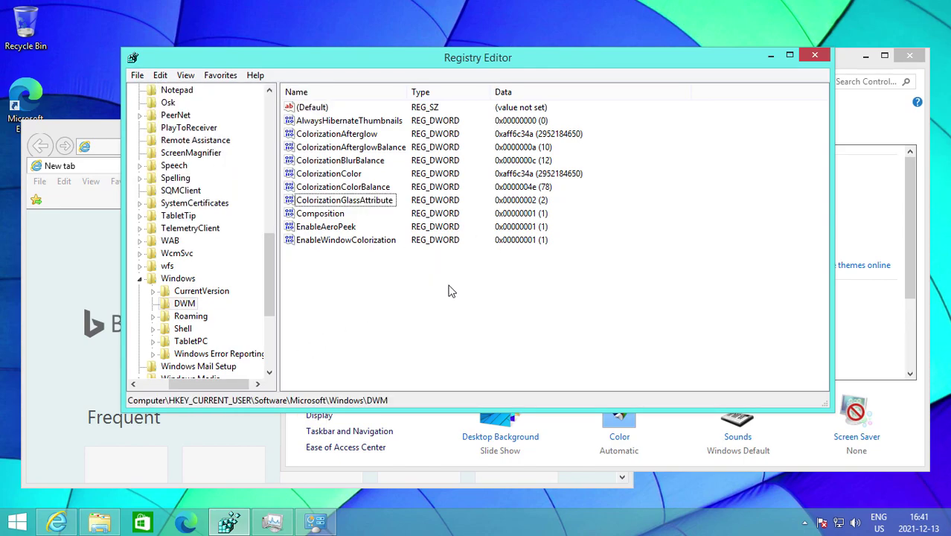
key(F5)
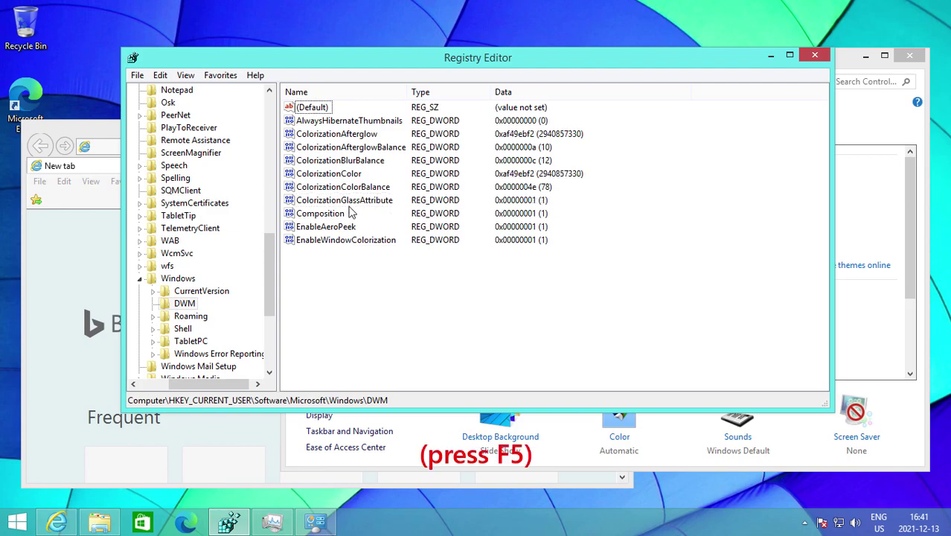